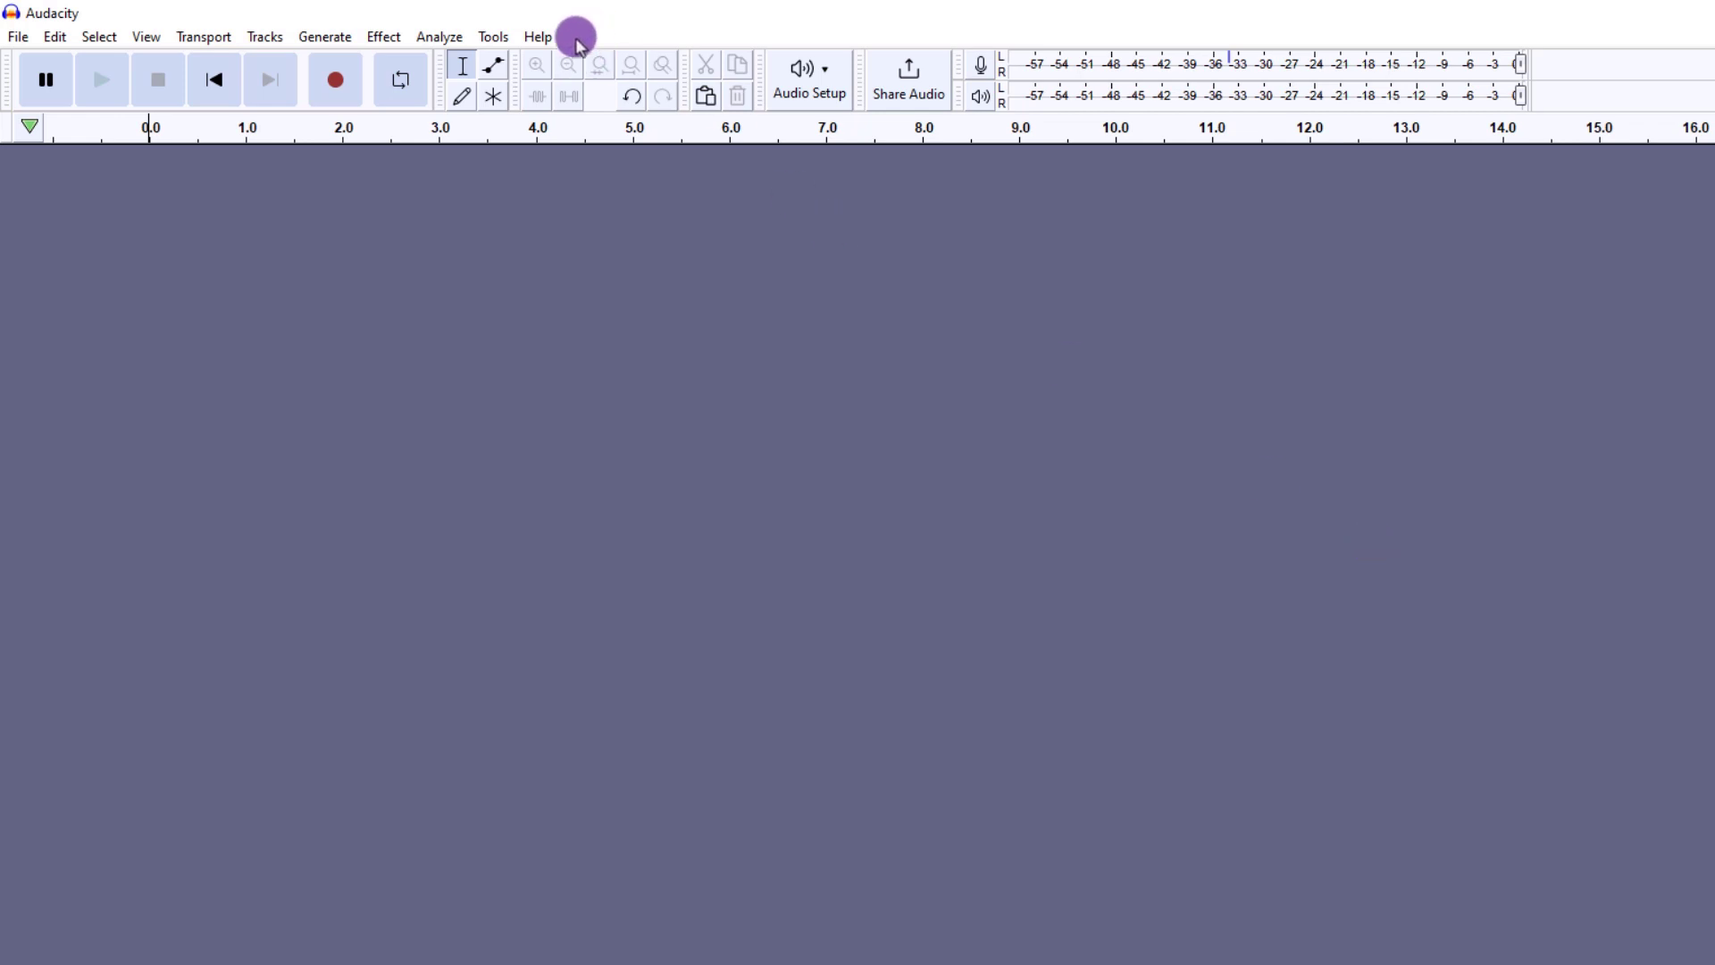
- Add a new mono audio track to the empty project
click(267, 38)
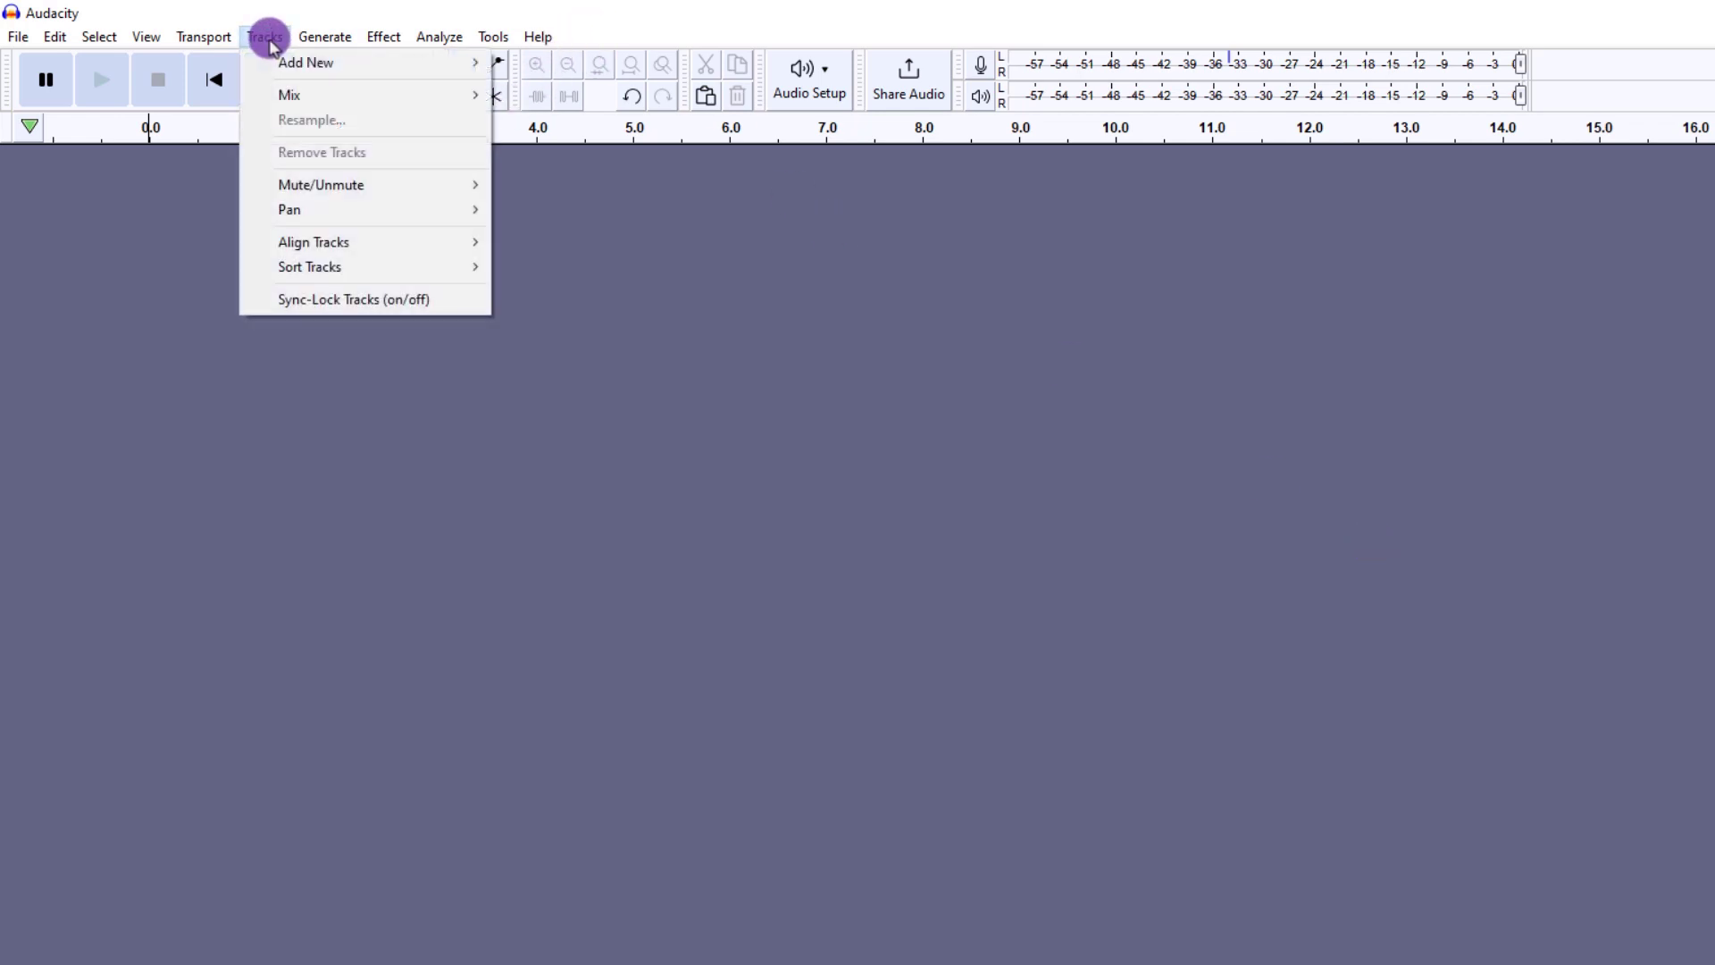
mouse_move(299, 63)
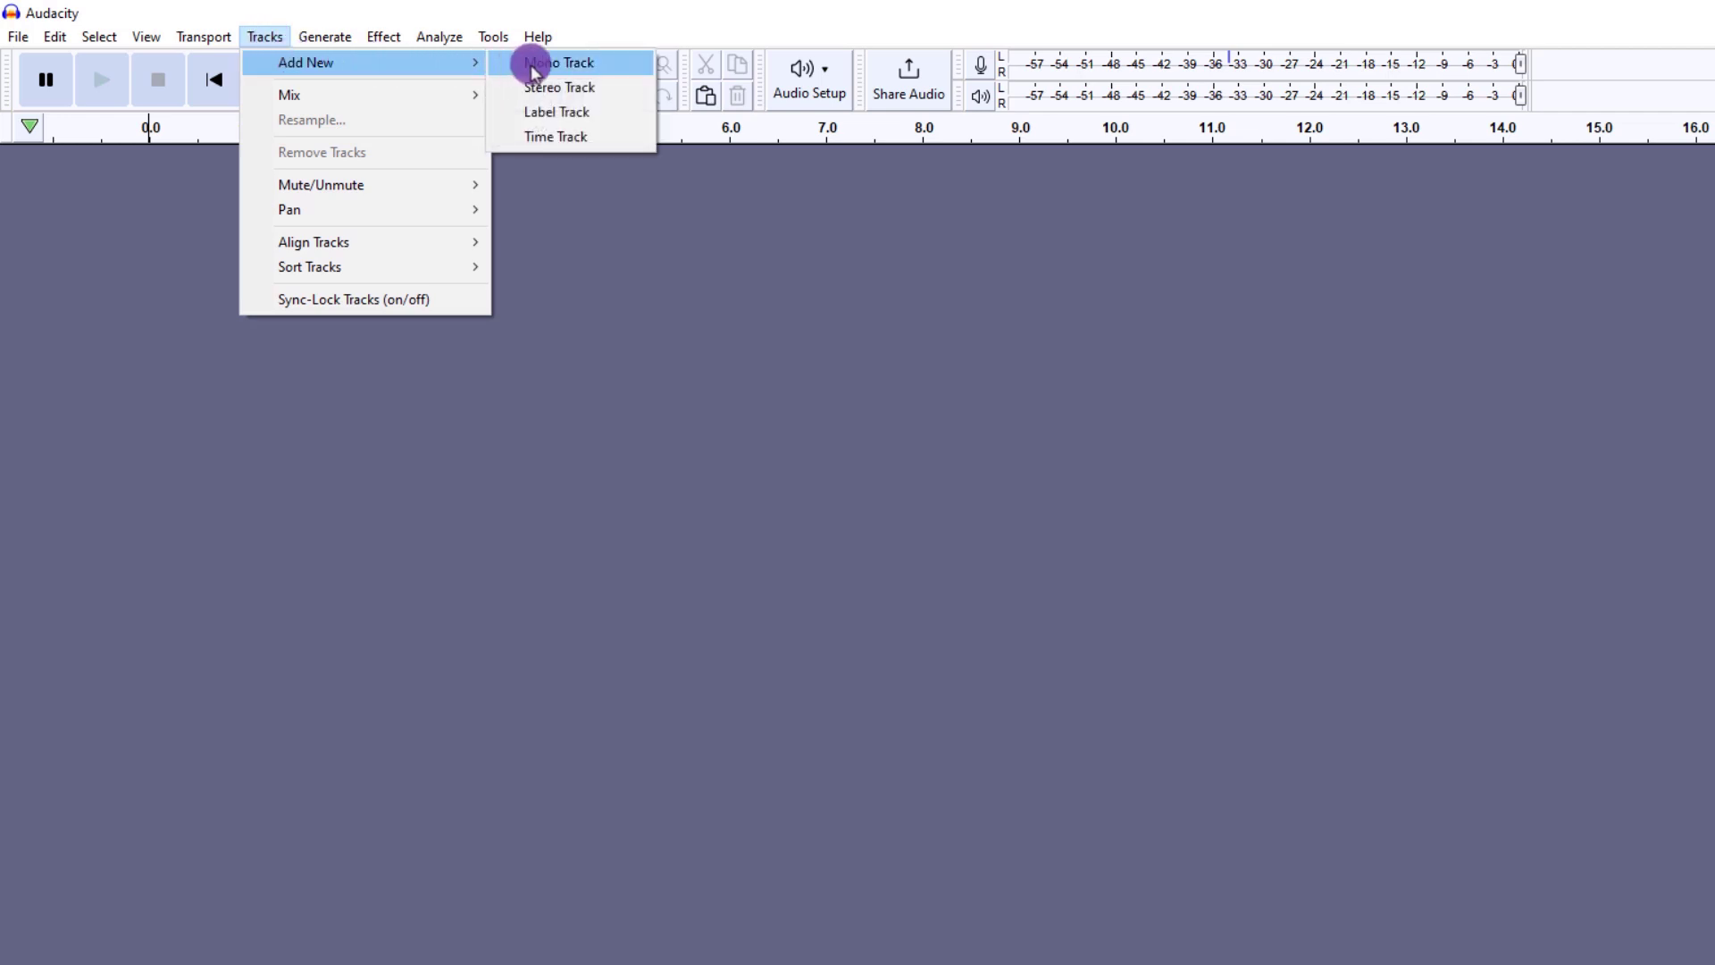
click(530, 63)
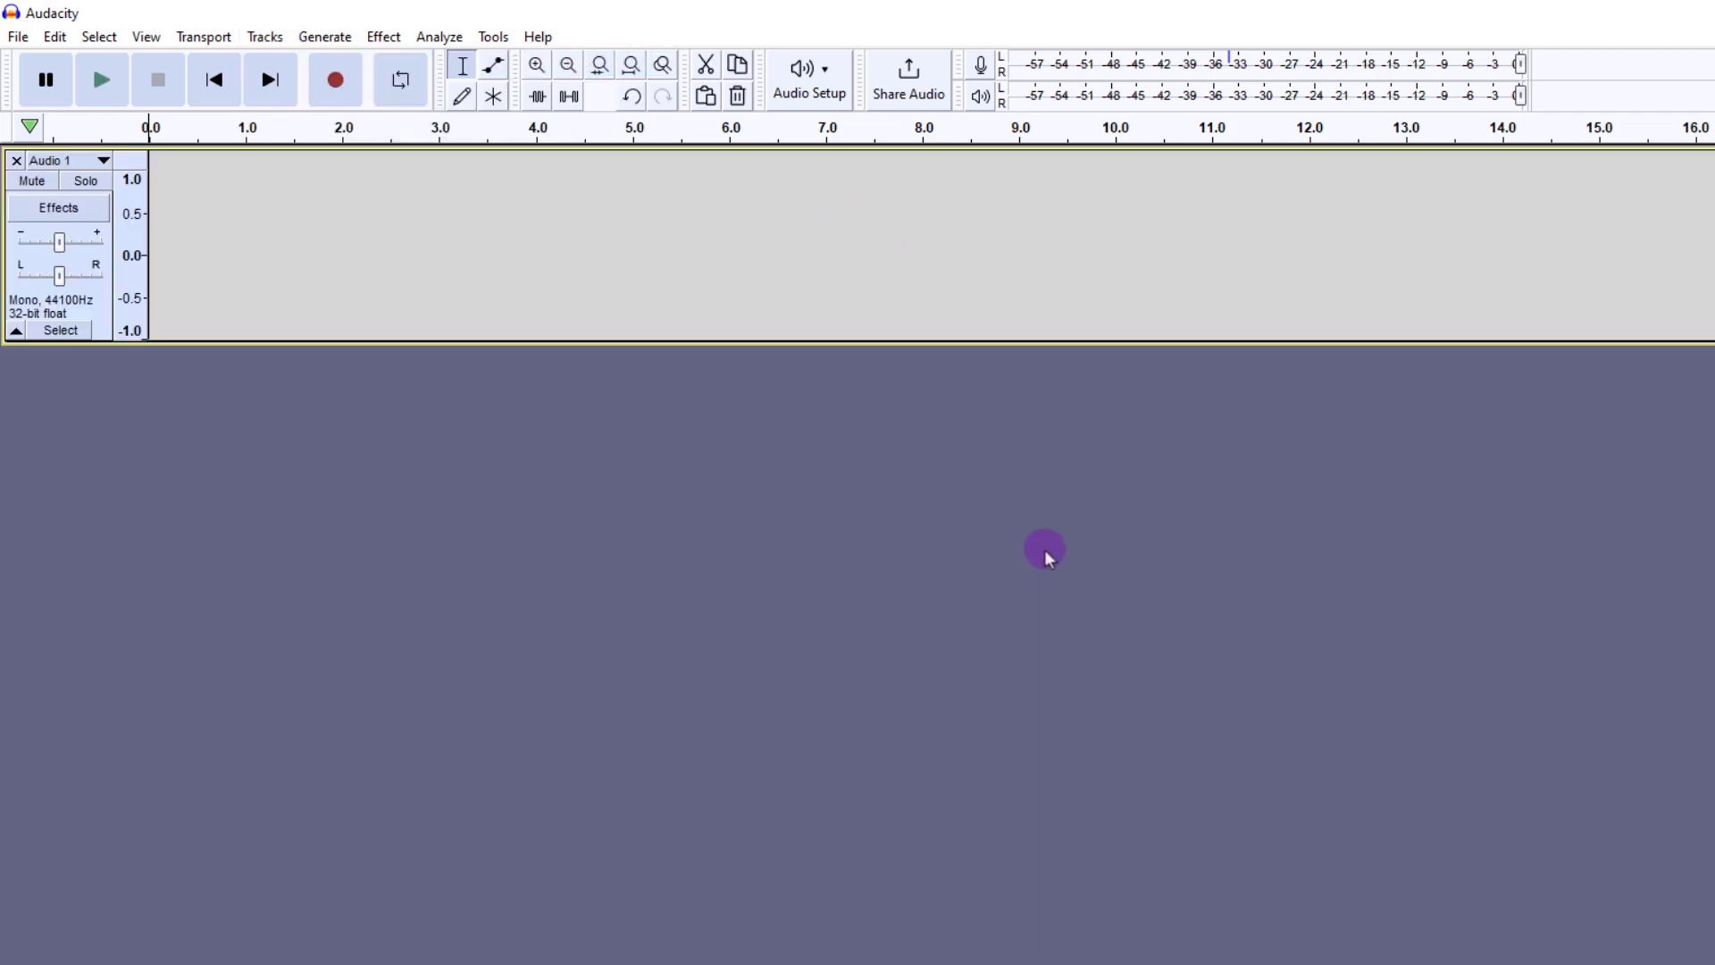
- Record a spoken take onto the mono track, leaving about 3 seconds of silence before speaking, and stop the recording
click(980, 64)
click(985, 95)
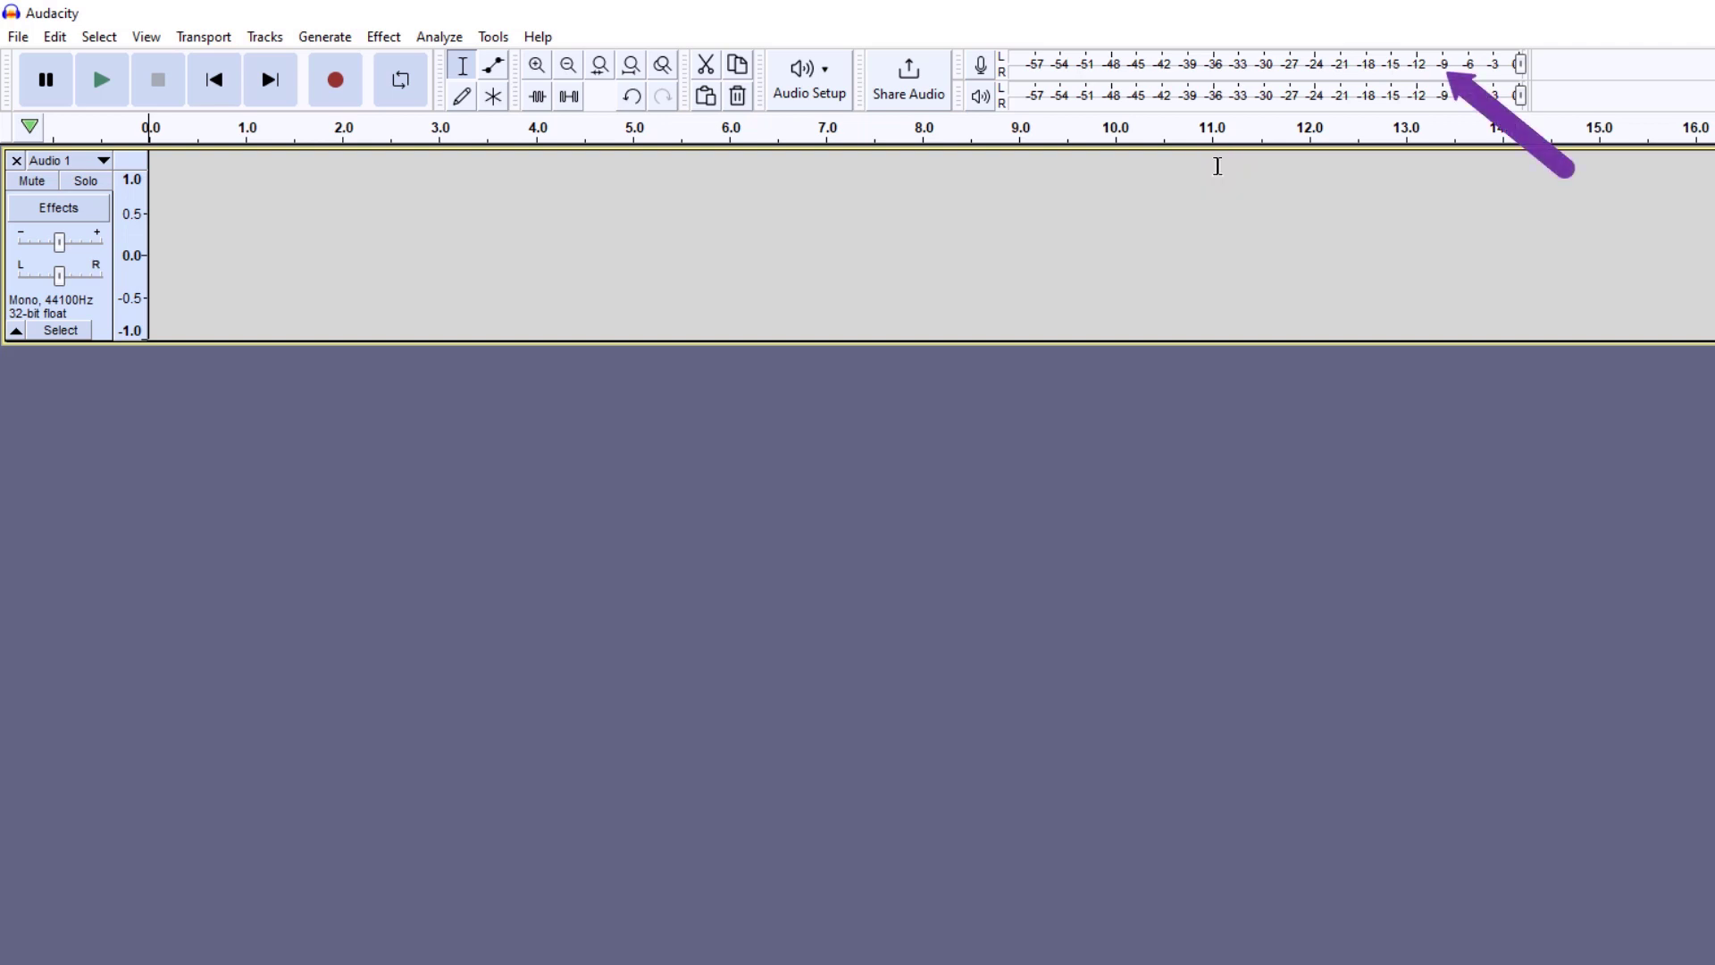
click(1217, 167)
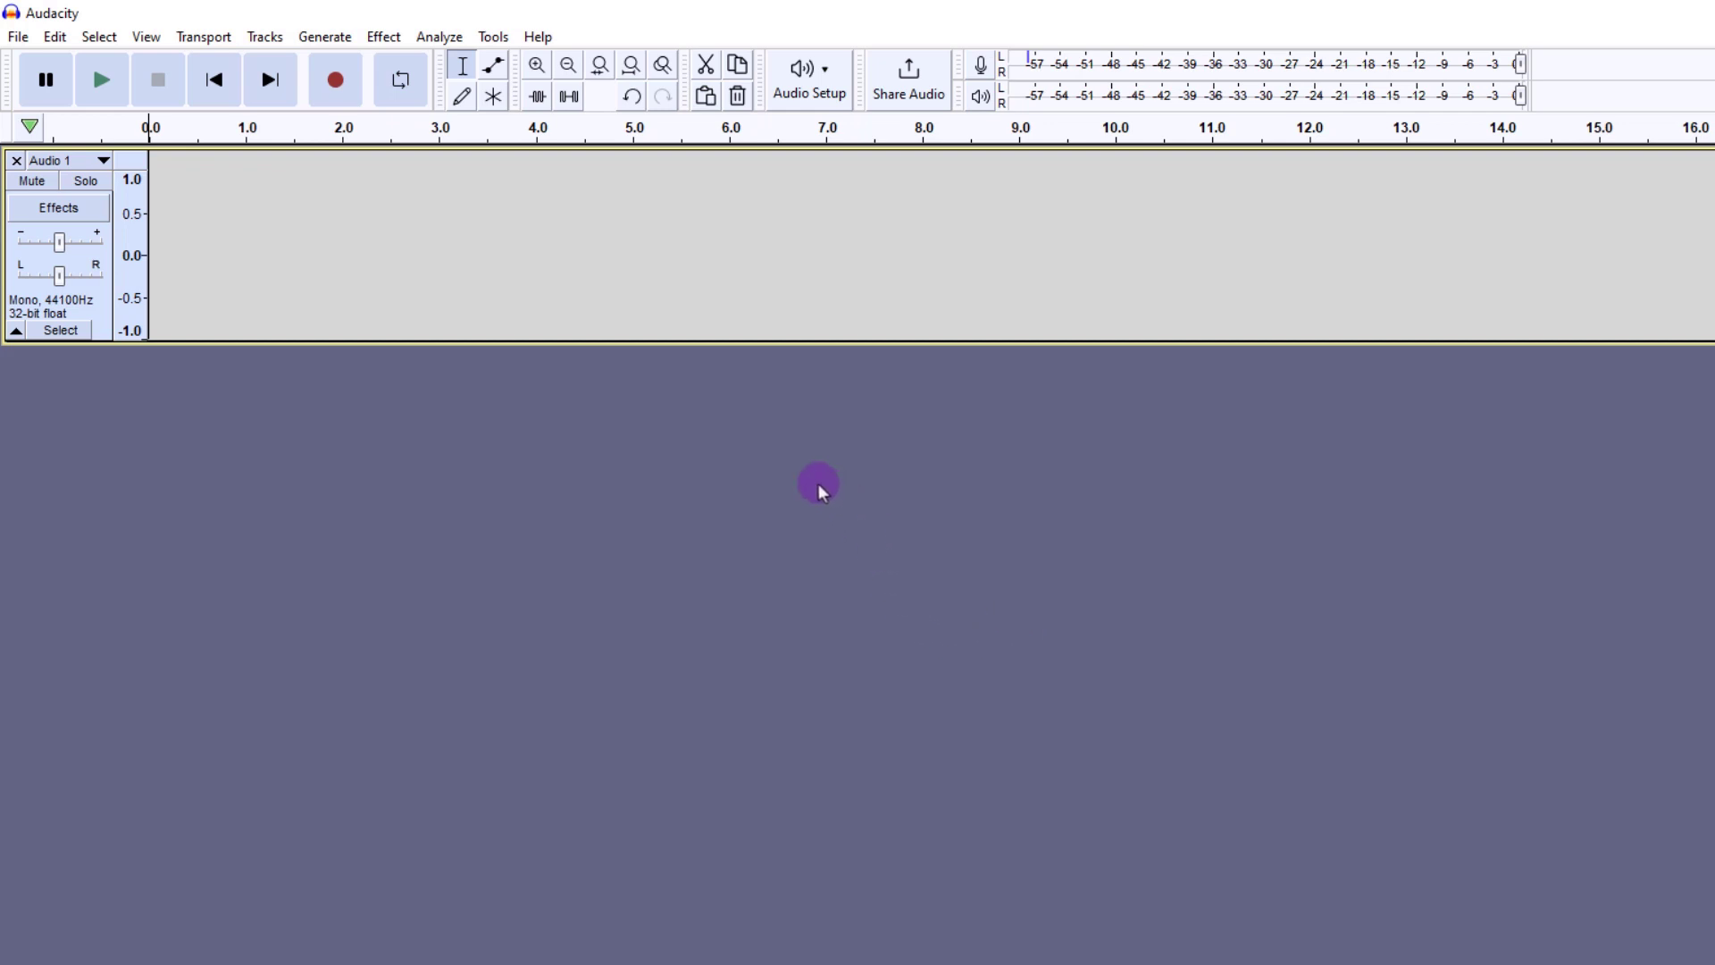
click(335, 79)
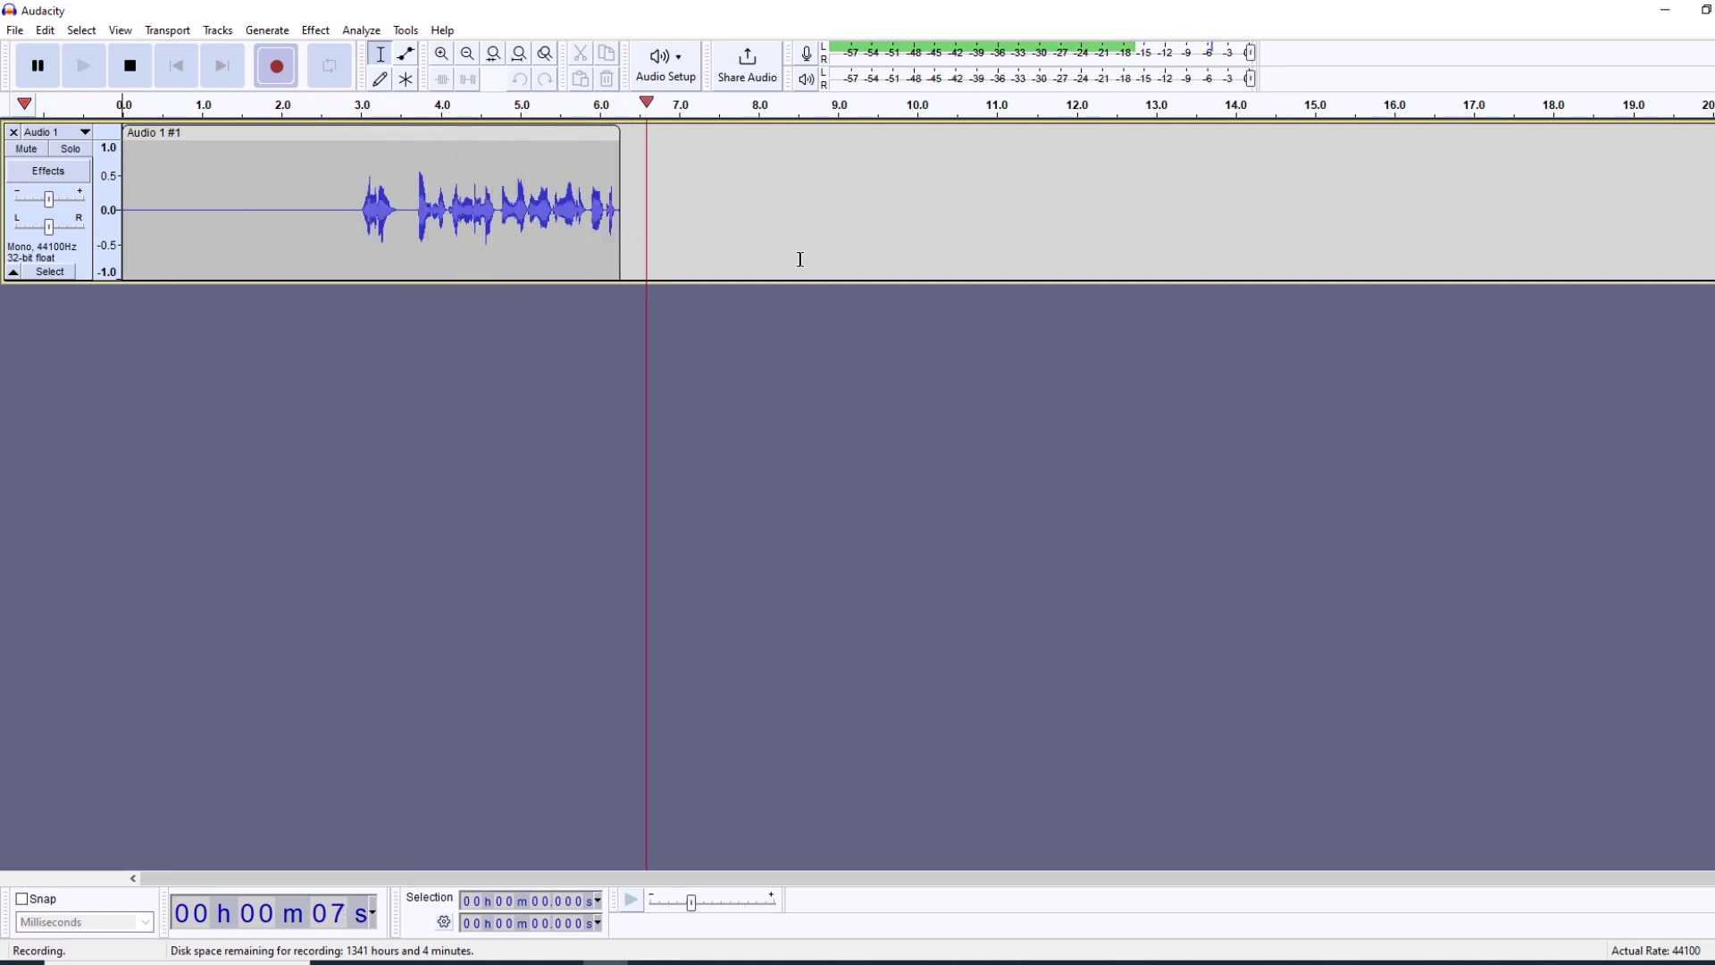
click(130, 65)
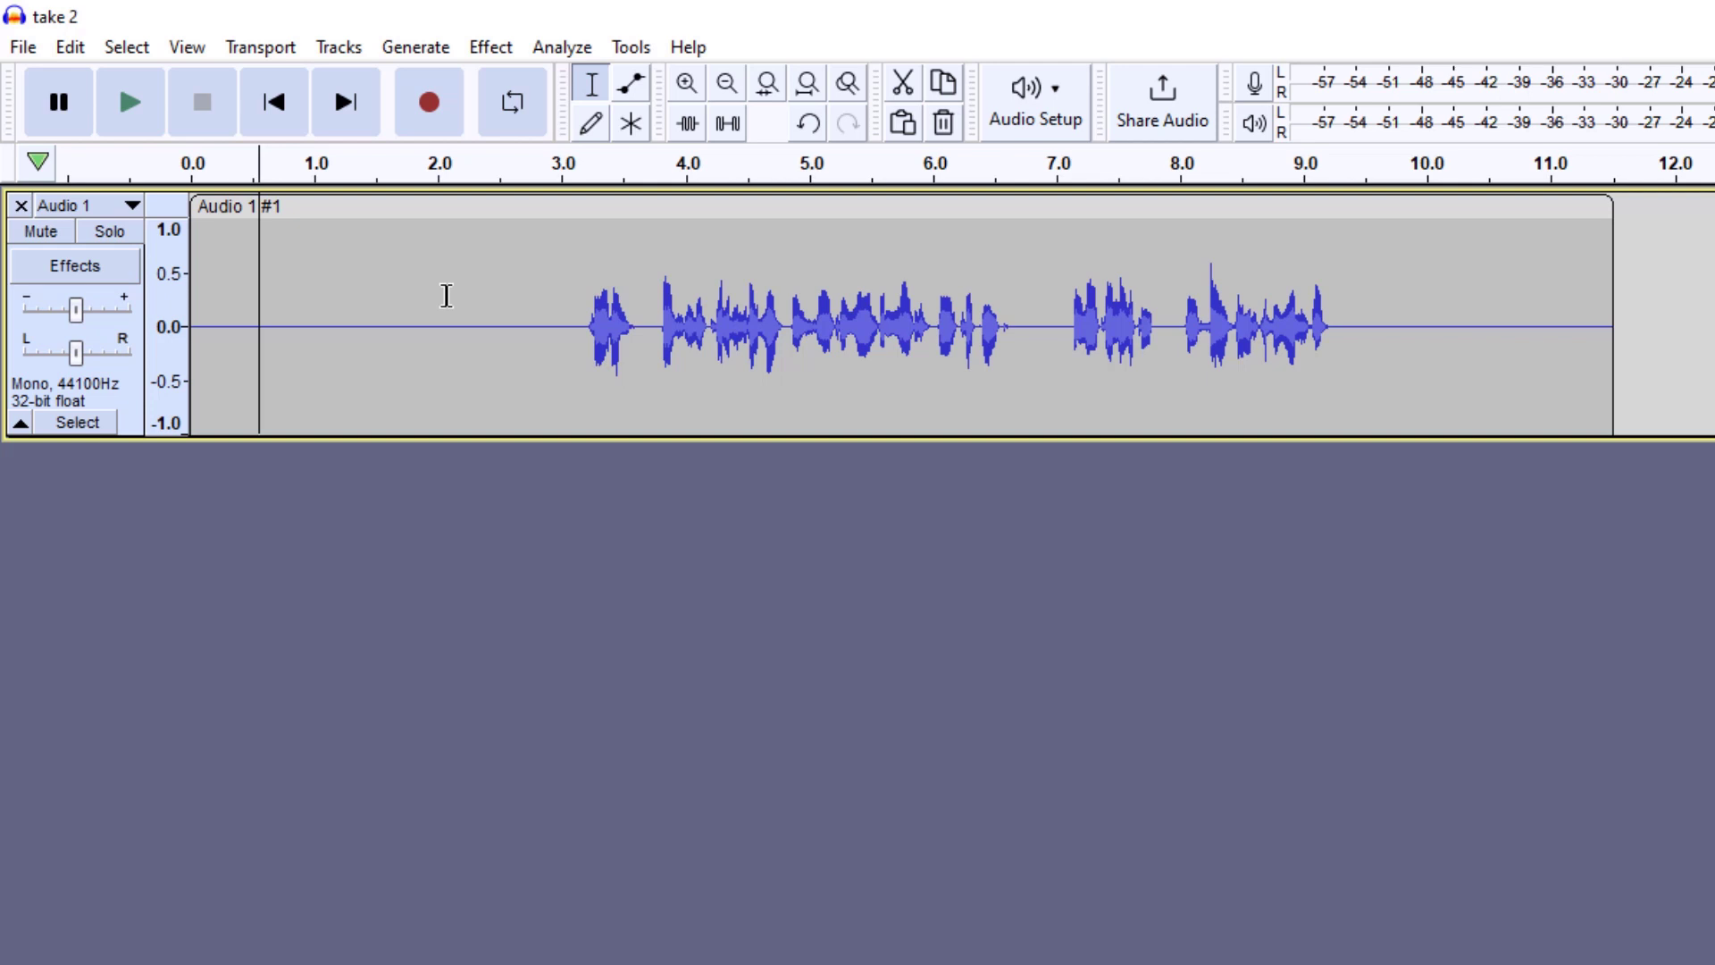
- Capture a Noise Reduction profile from the silent stretch between about 1.0 and 2.8 seconds, before the speech
drag(312, 273, 533, 263)
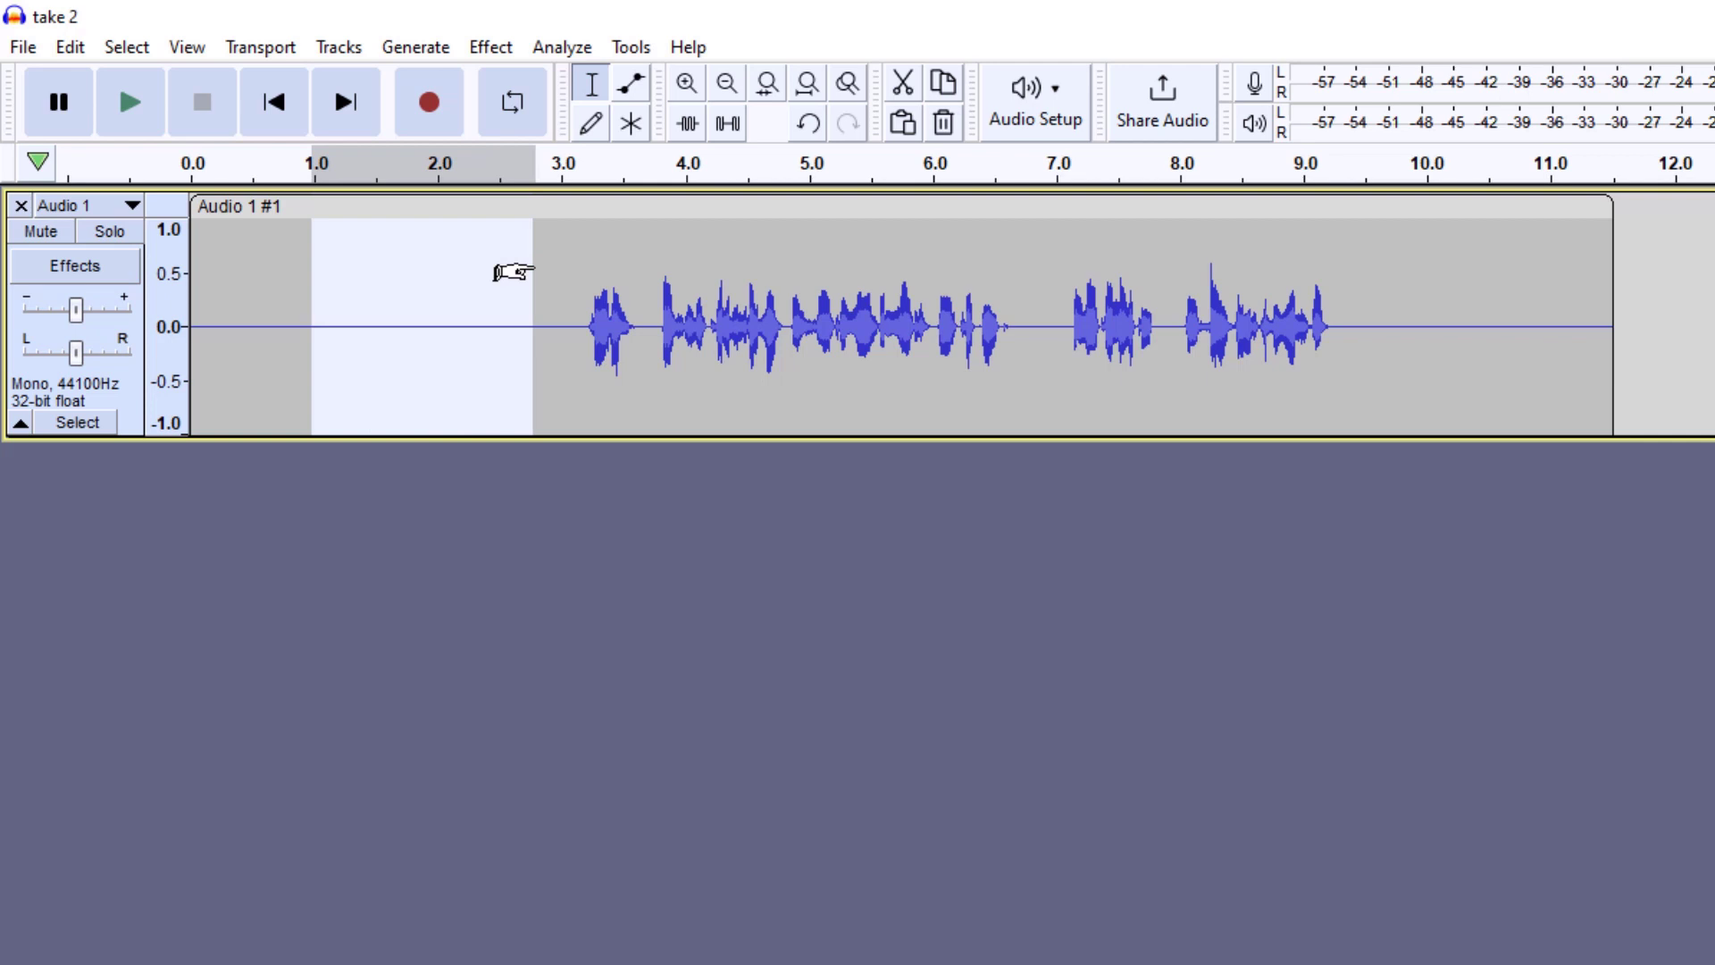
click(533, 267)
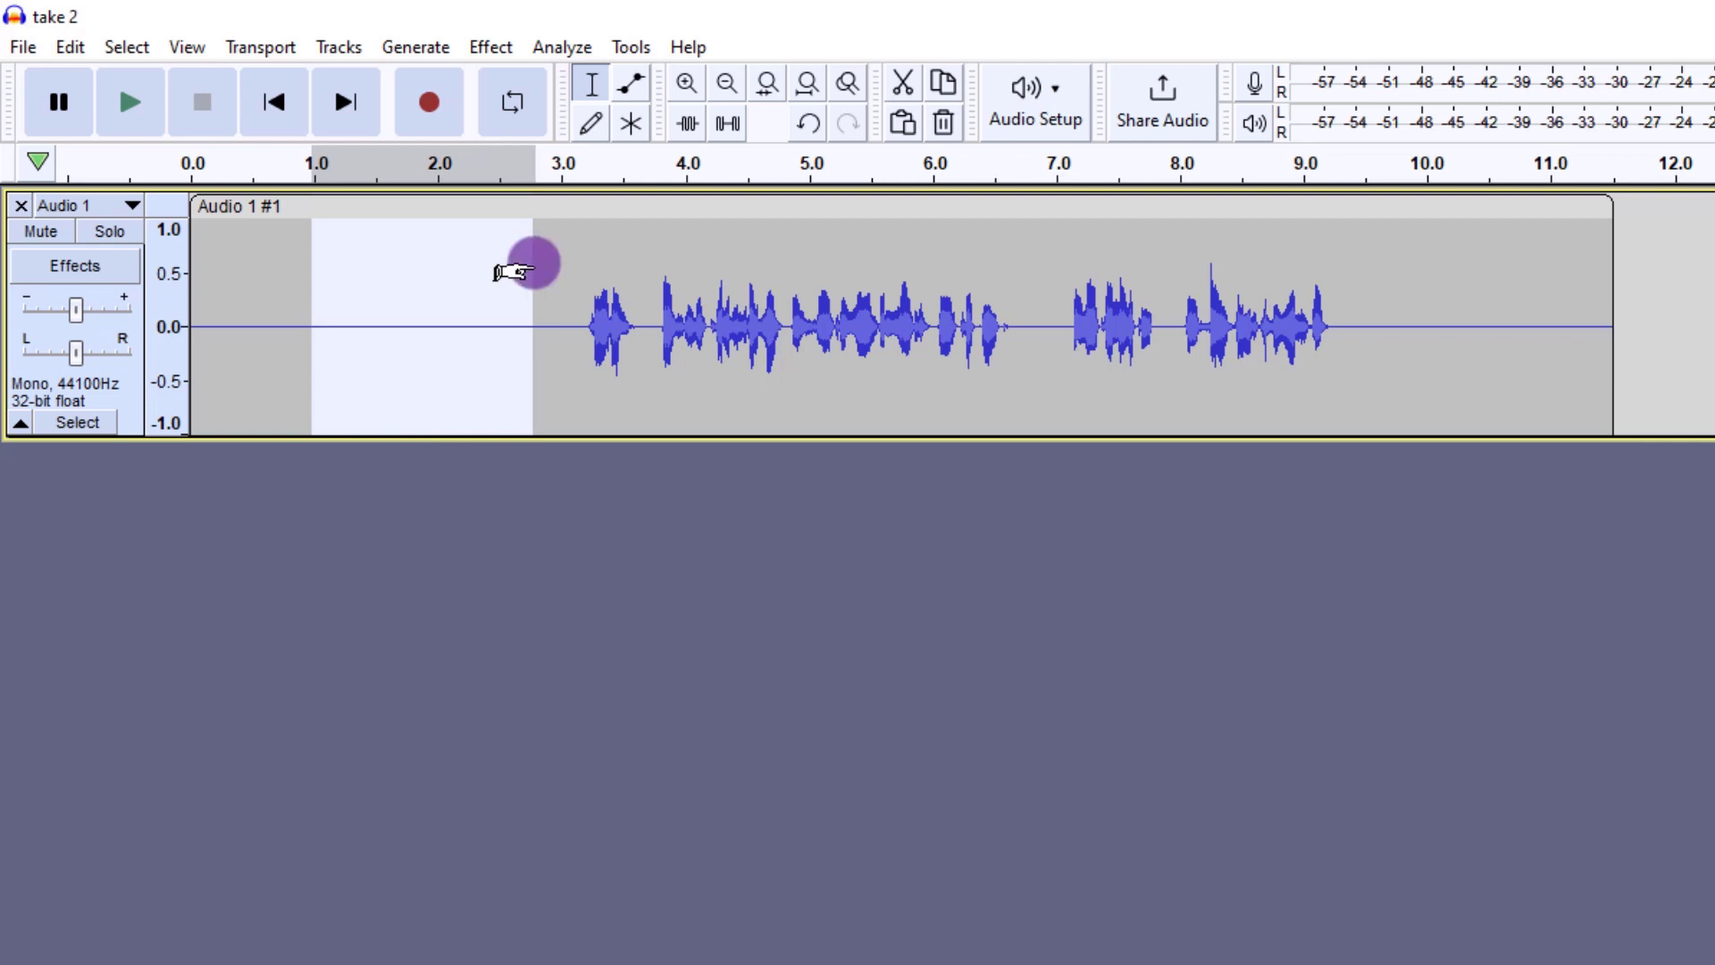
click(496, 47)
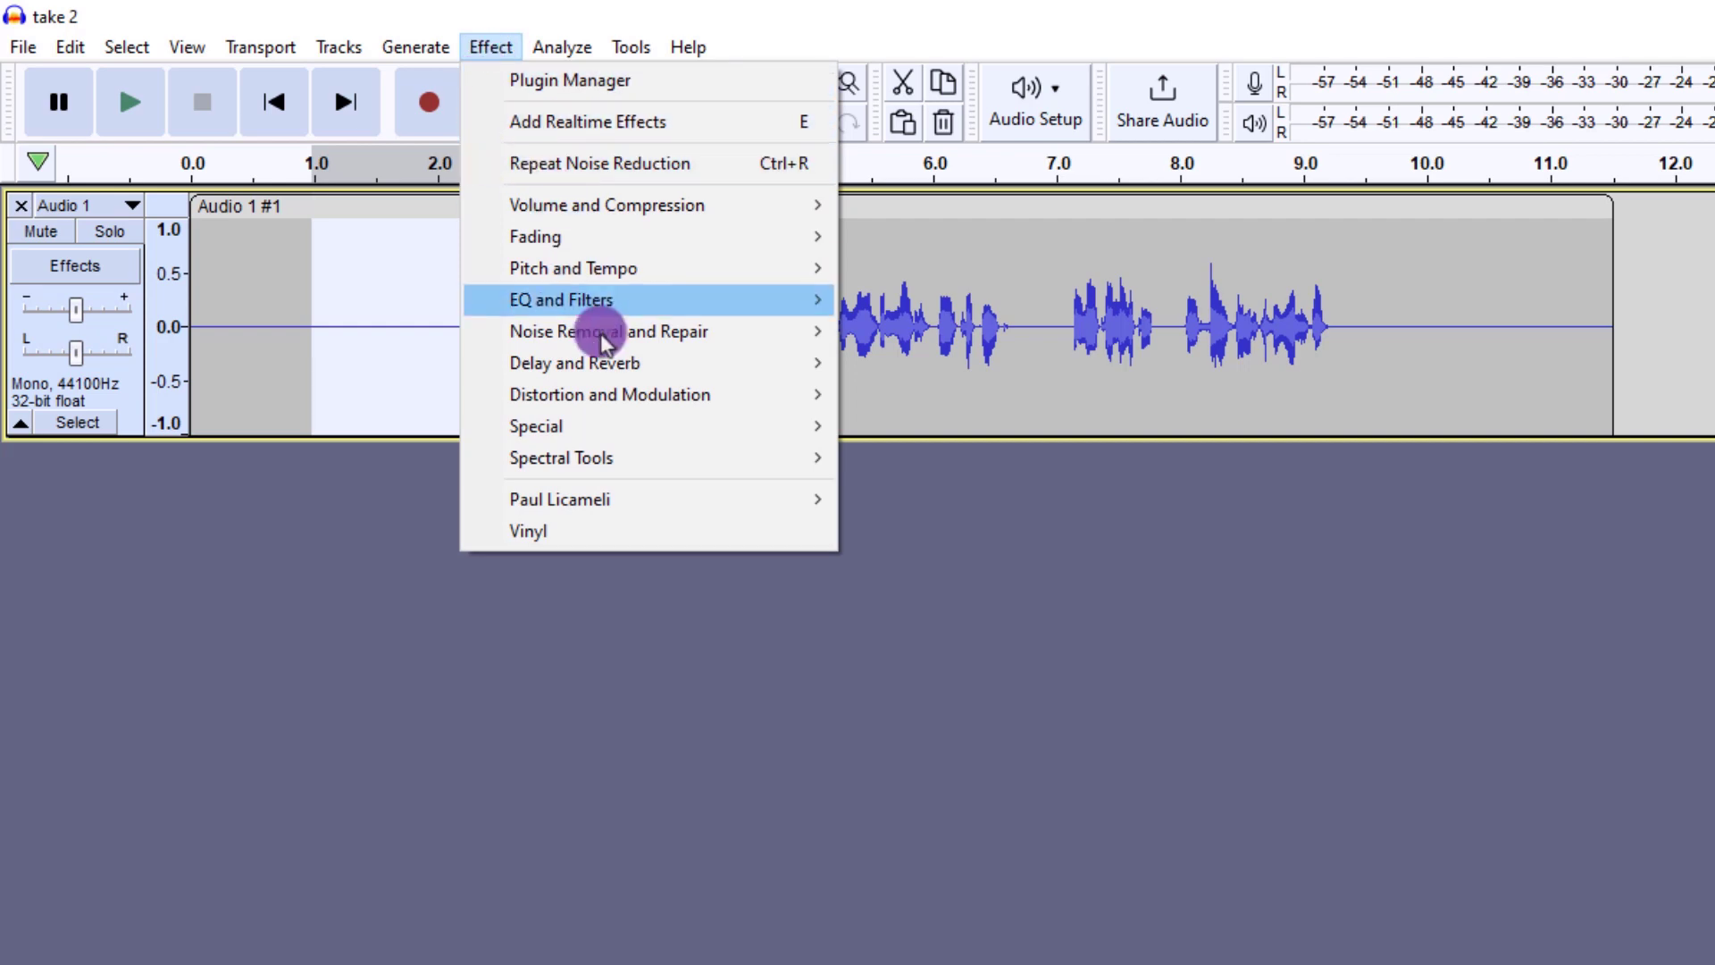
mouse_move(681, 344)
click(887, 427)
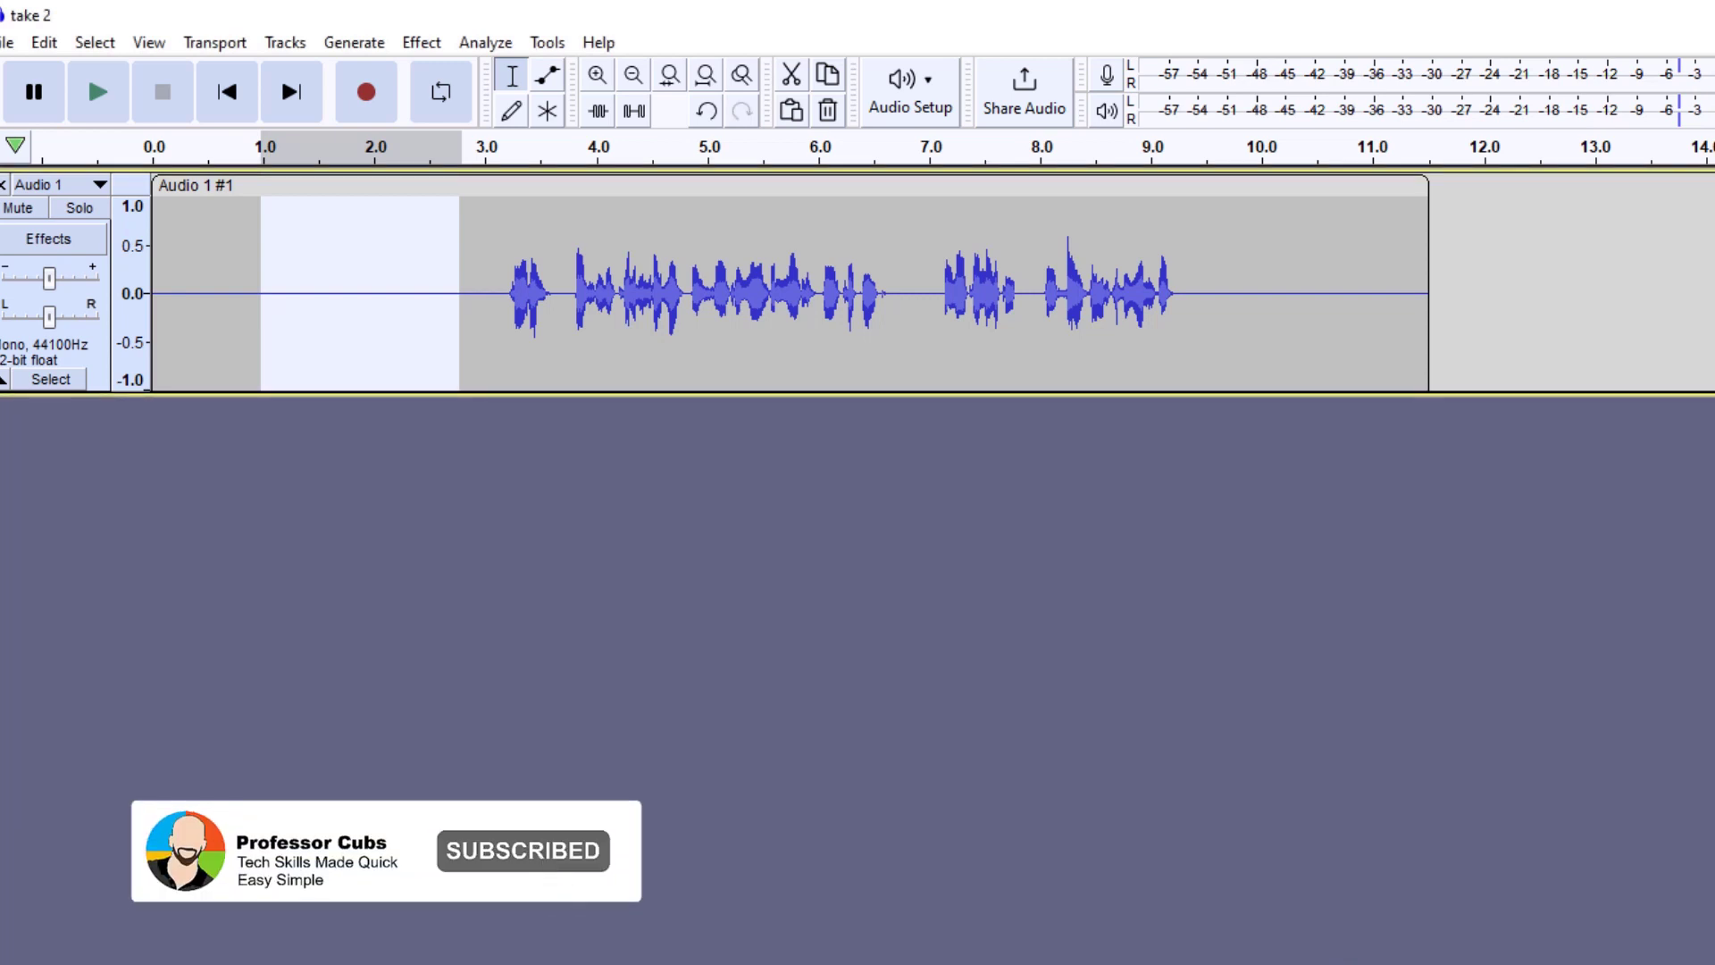
- Apply Noise Reduction to the entire clip with 6 dB reduction, sensitivity 6.00 and 6 frequency smoothing bands
click(248, 295)
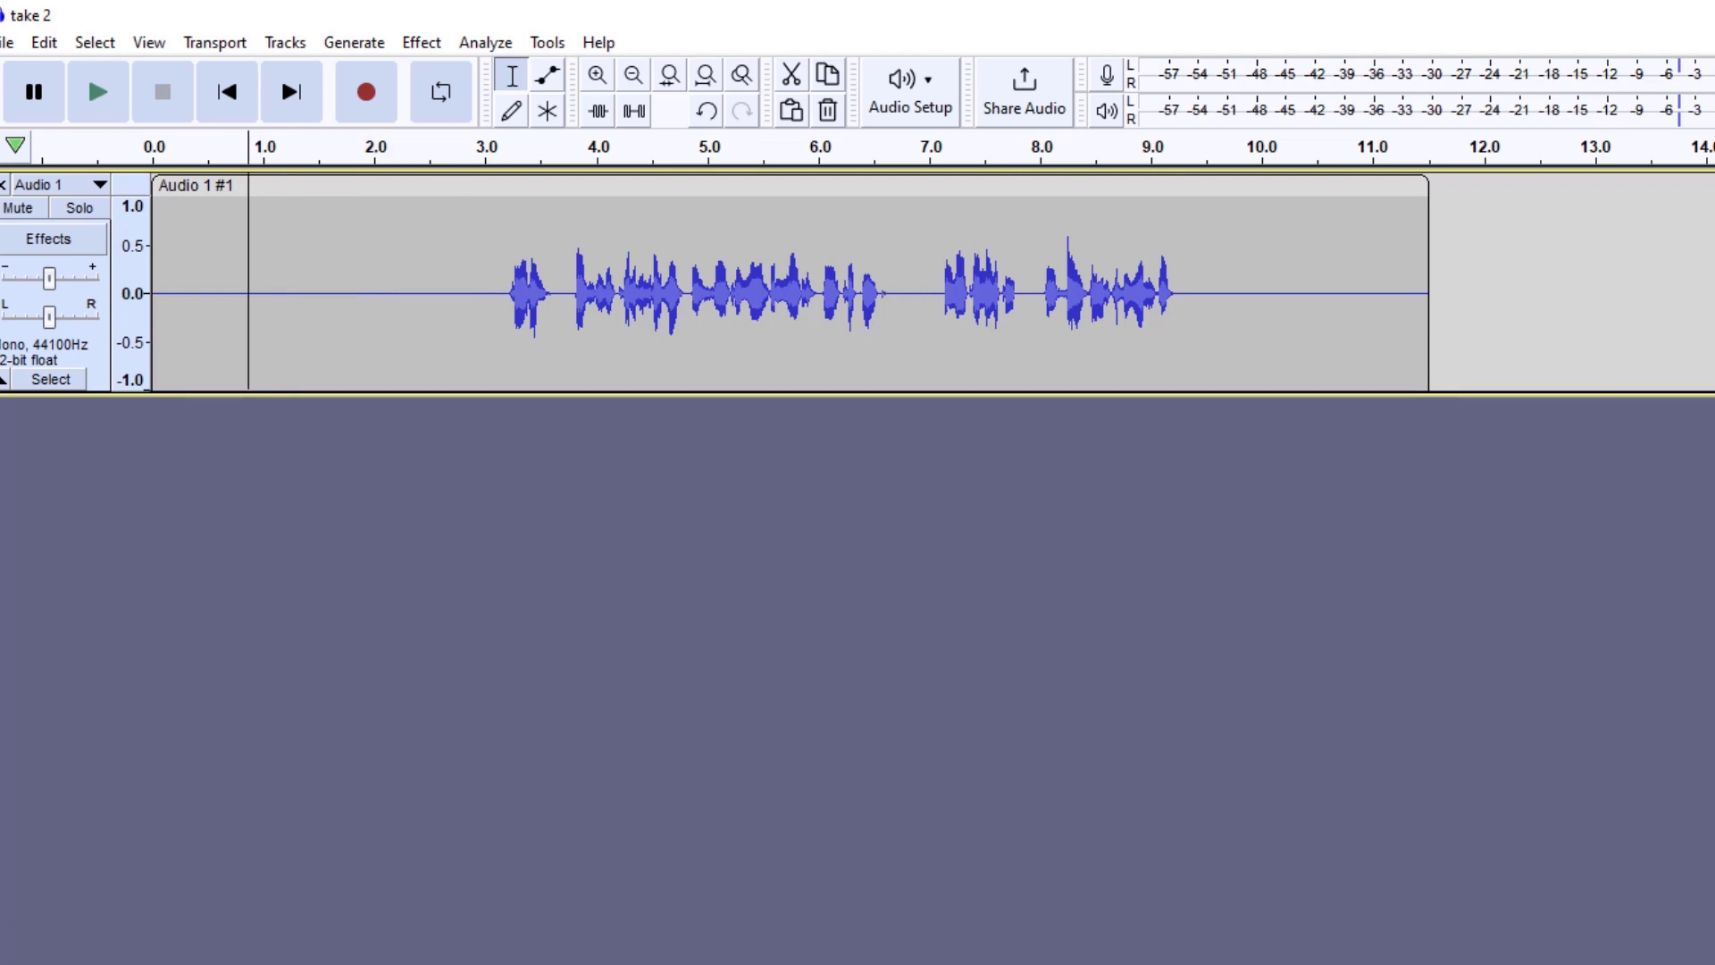
double_click(426, 253)
click(421, 42)
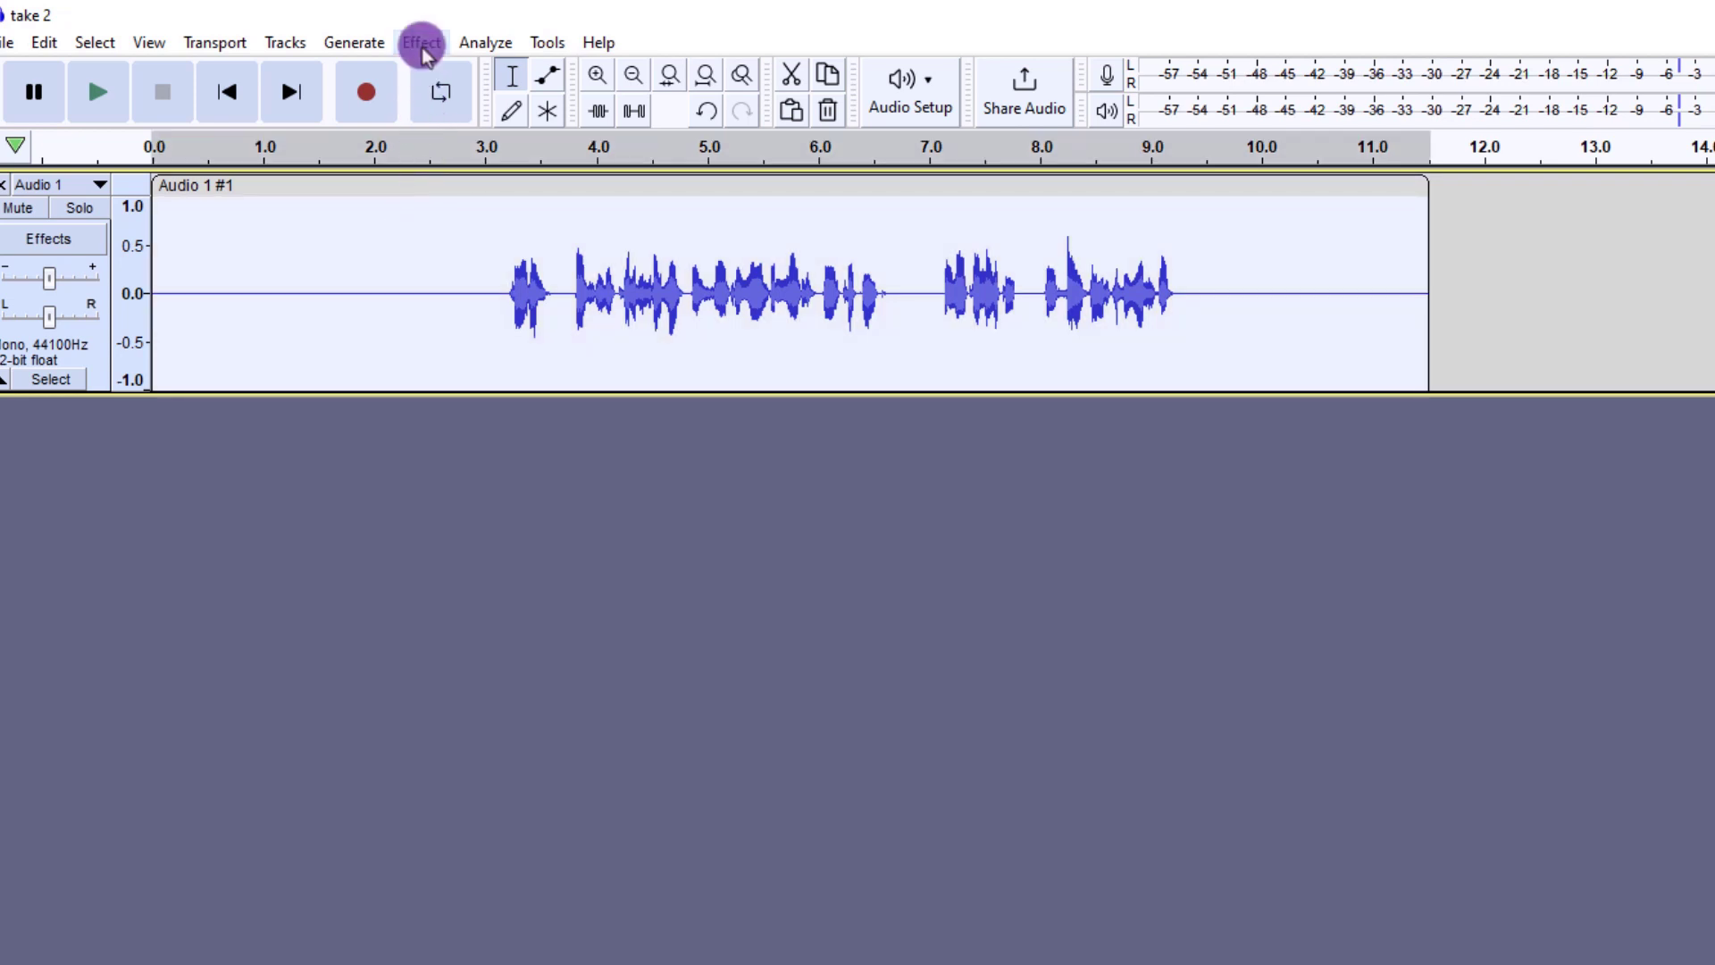
mouse_move(593, 298)
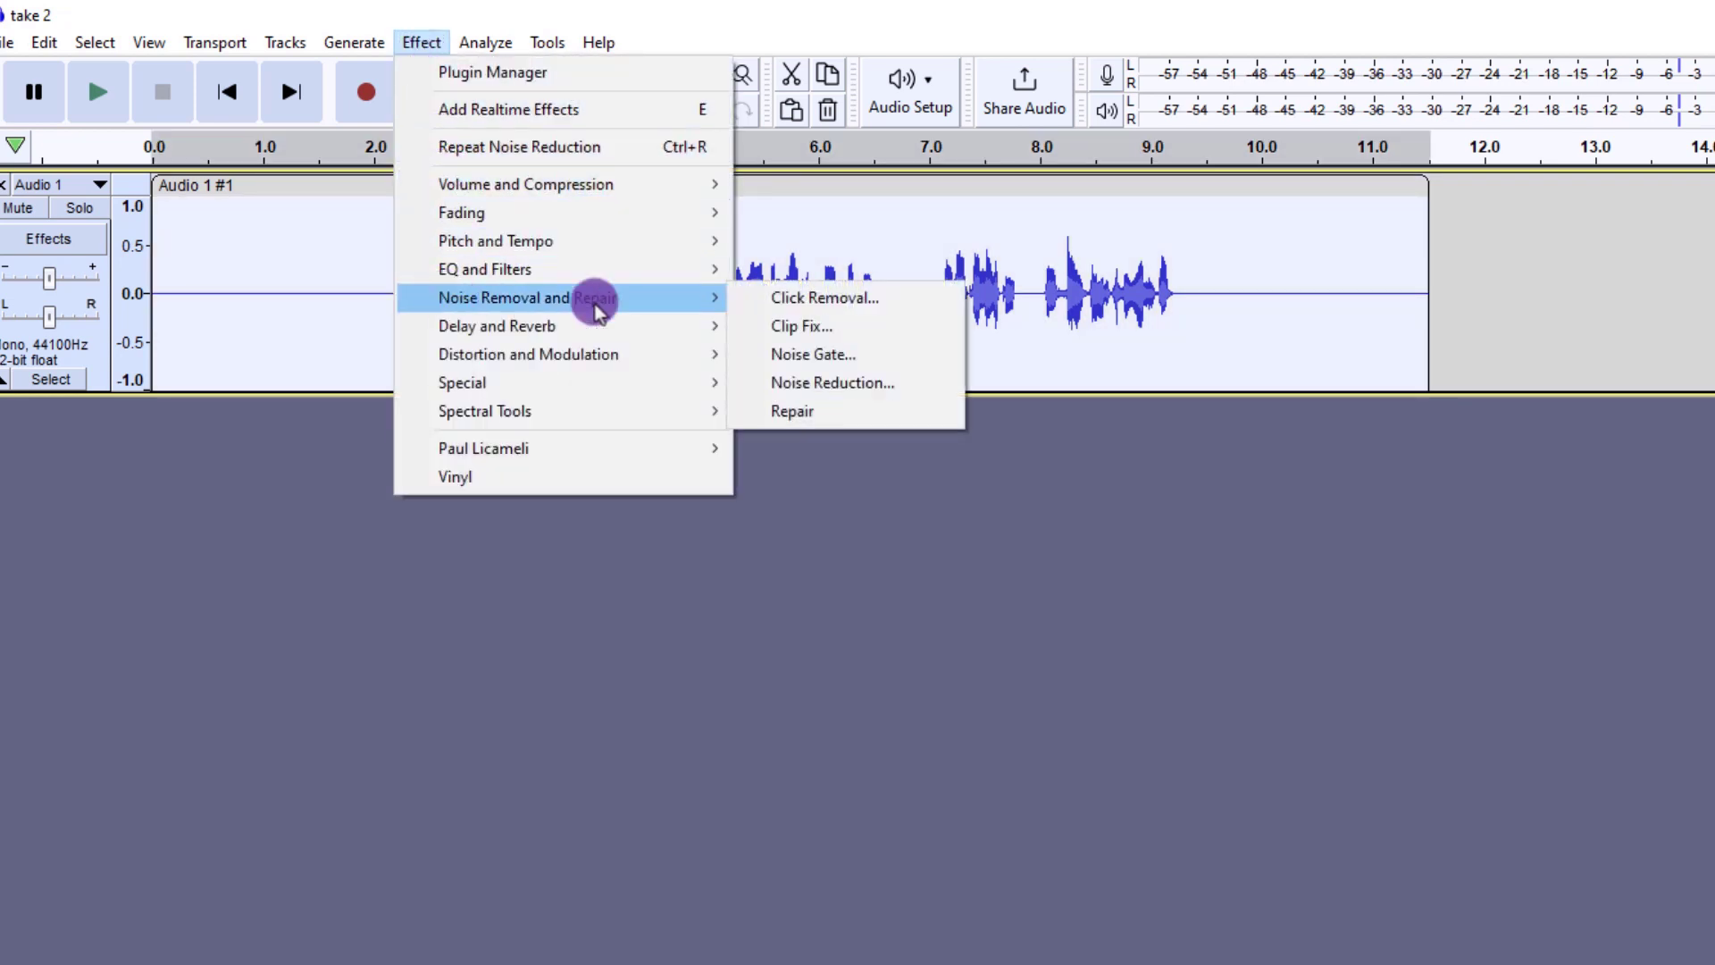
click(849, 383)
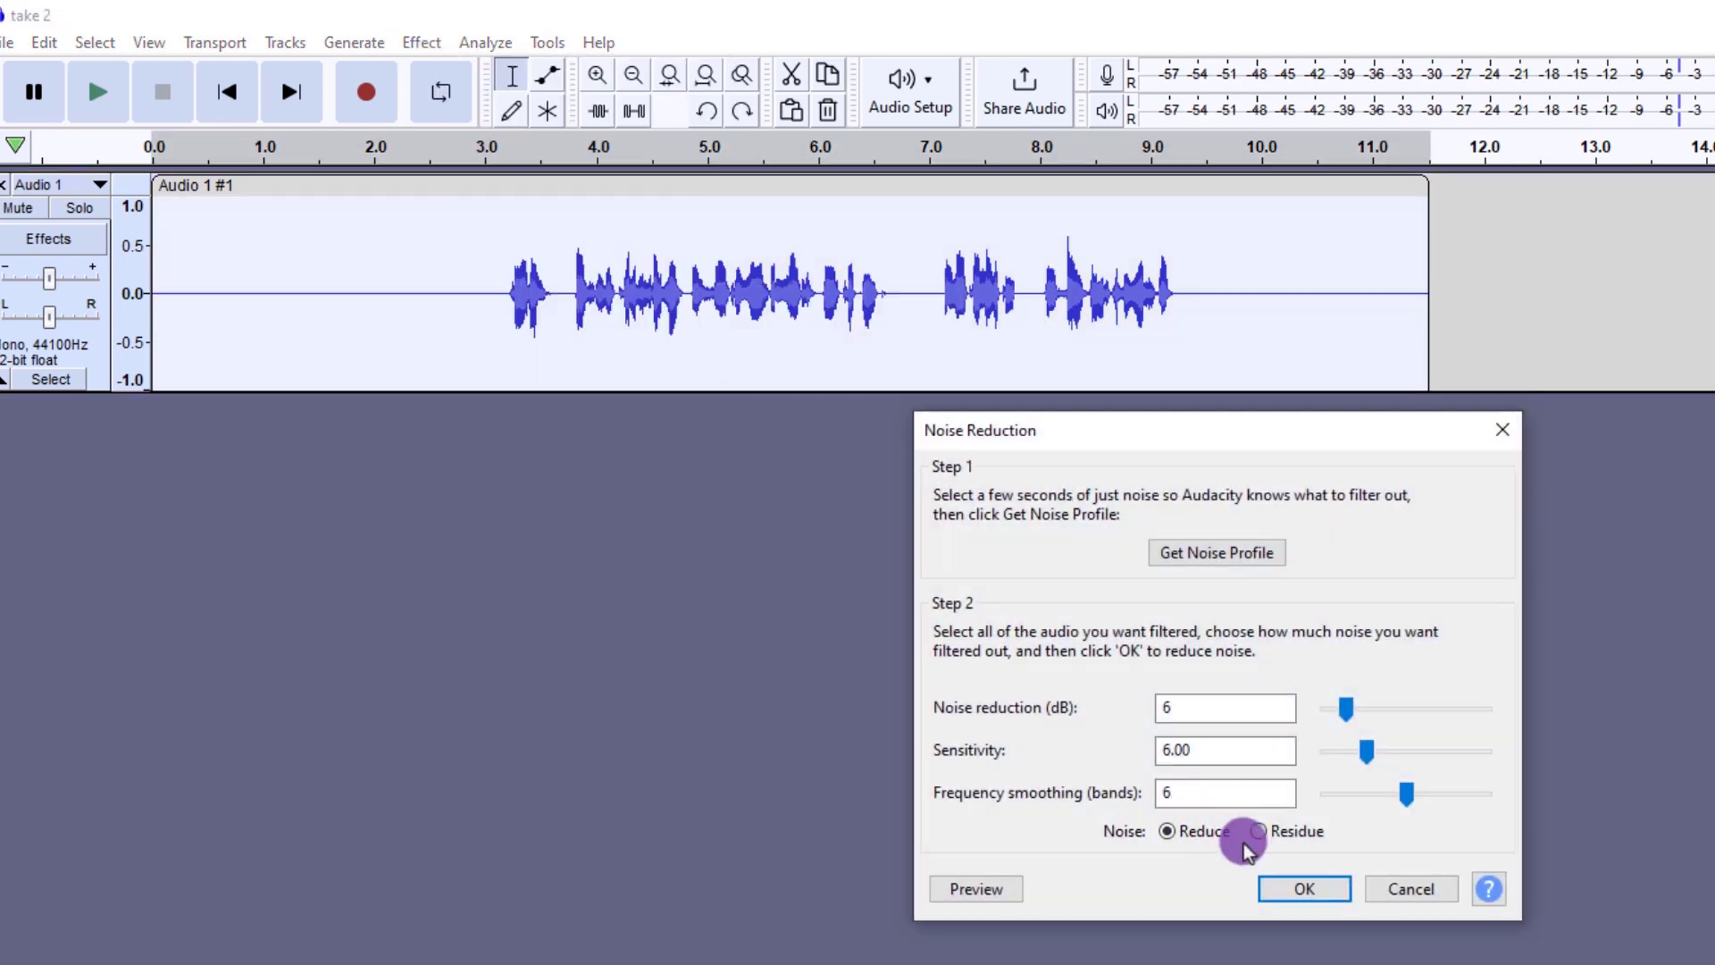
click(1306, 889)
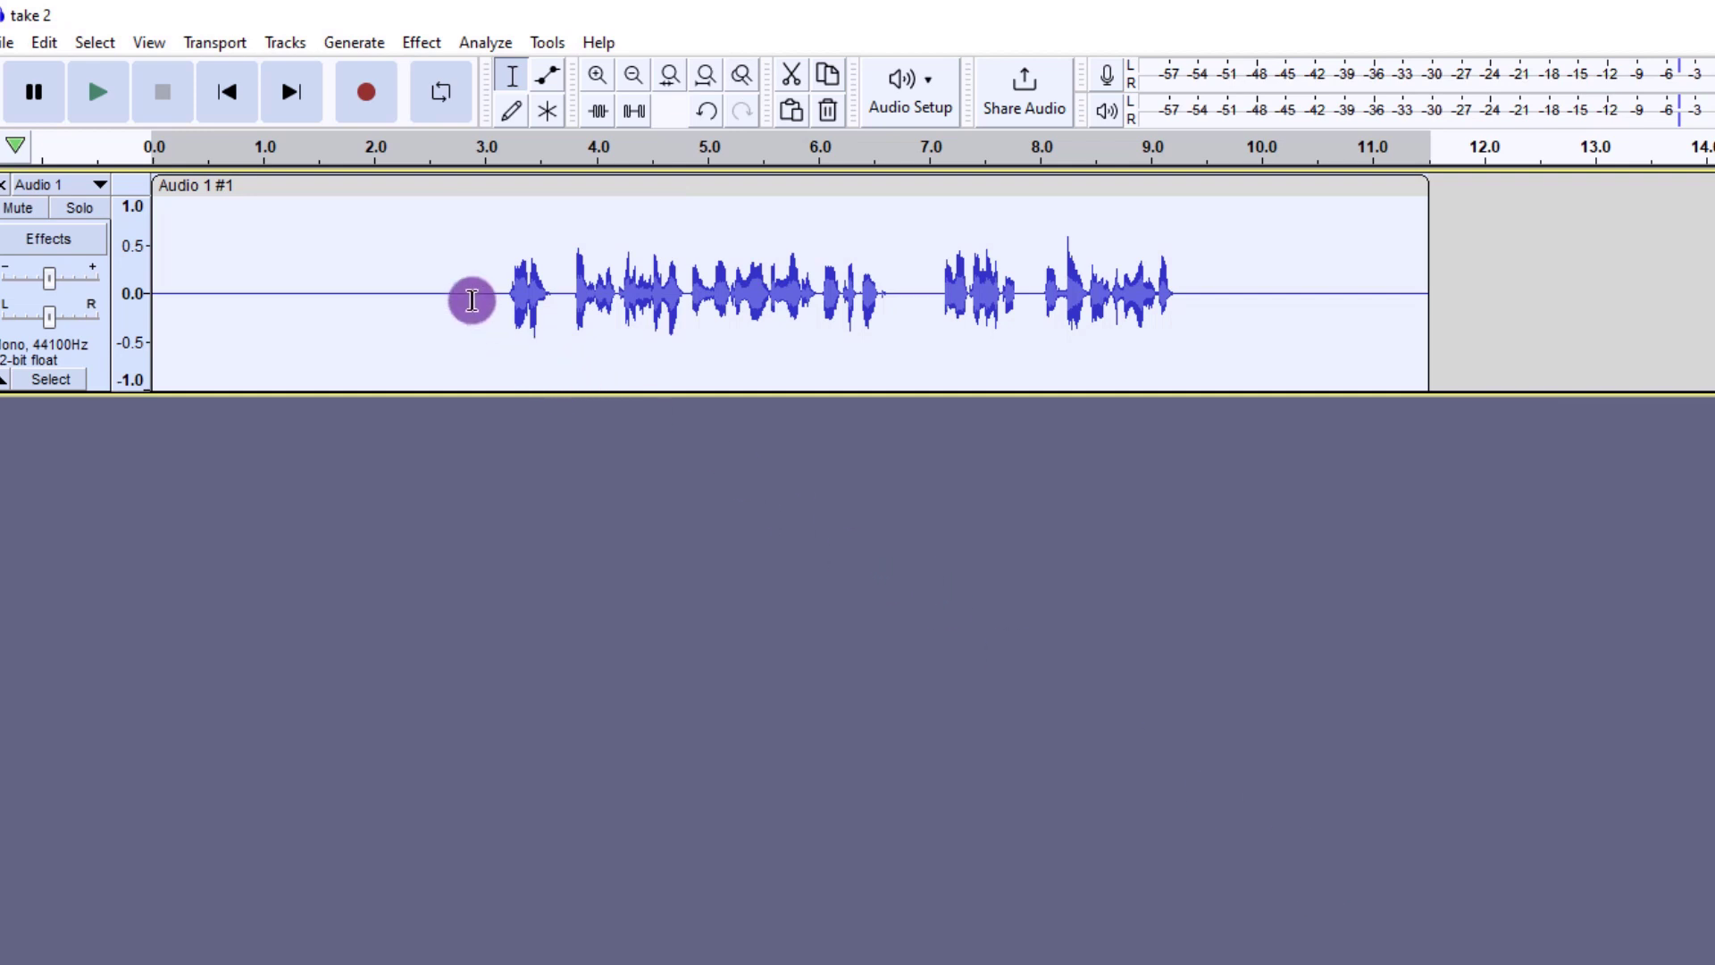
click(415, 274)
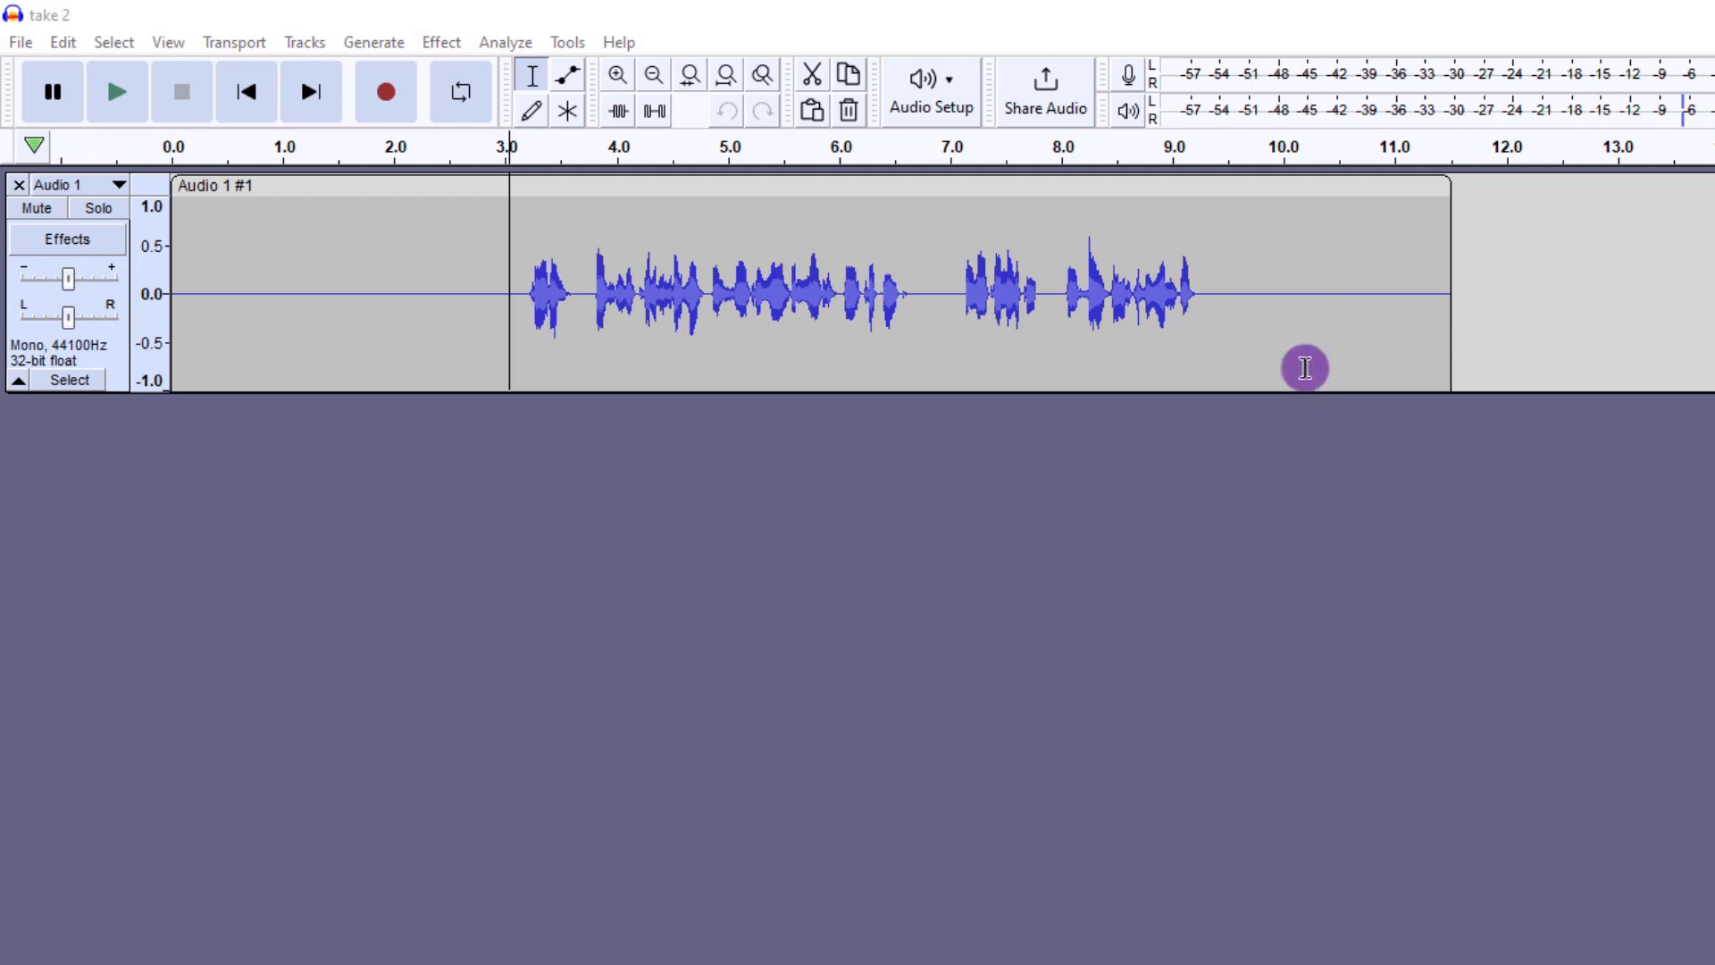
- Enlarge the audio track's height to roughly twice its size so the waveform peaks are easier to see
drag(1250, 391, 1203, 665)
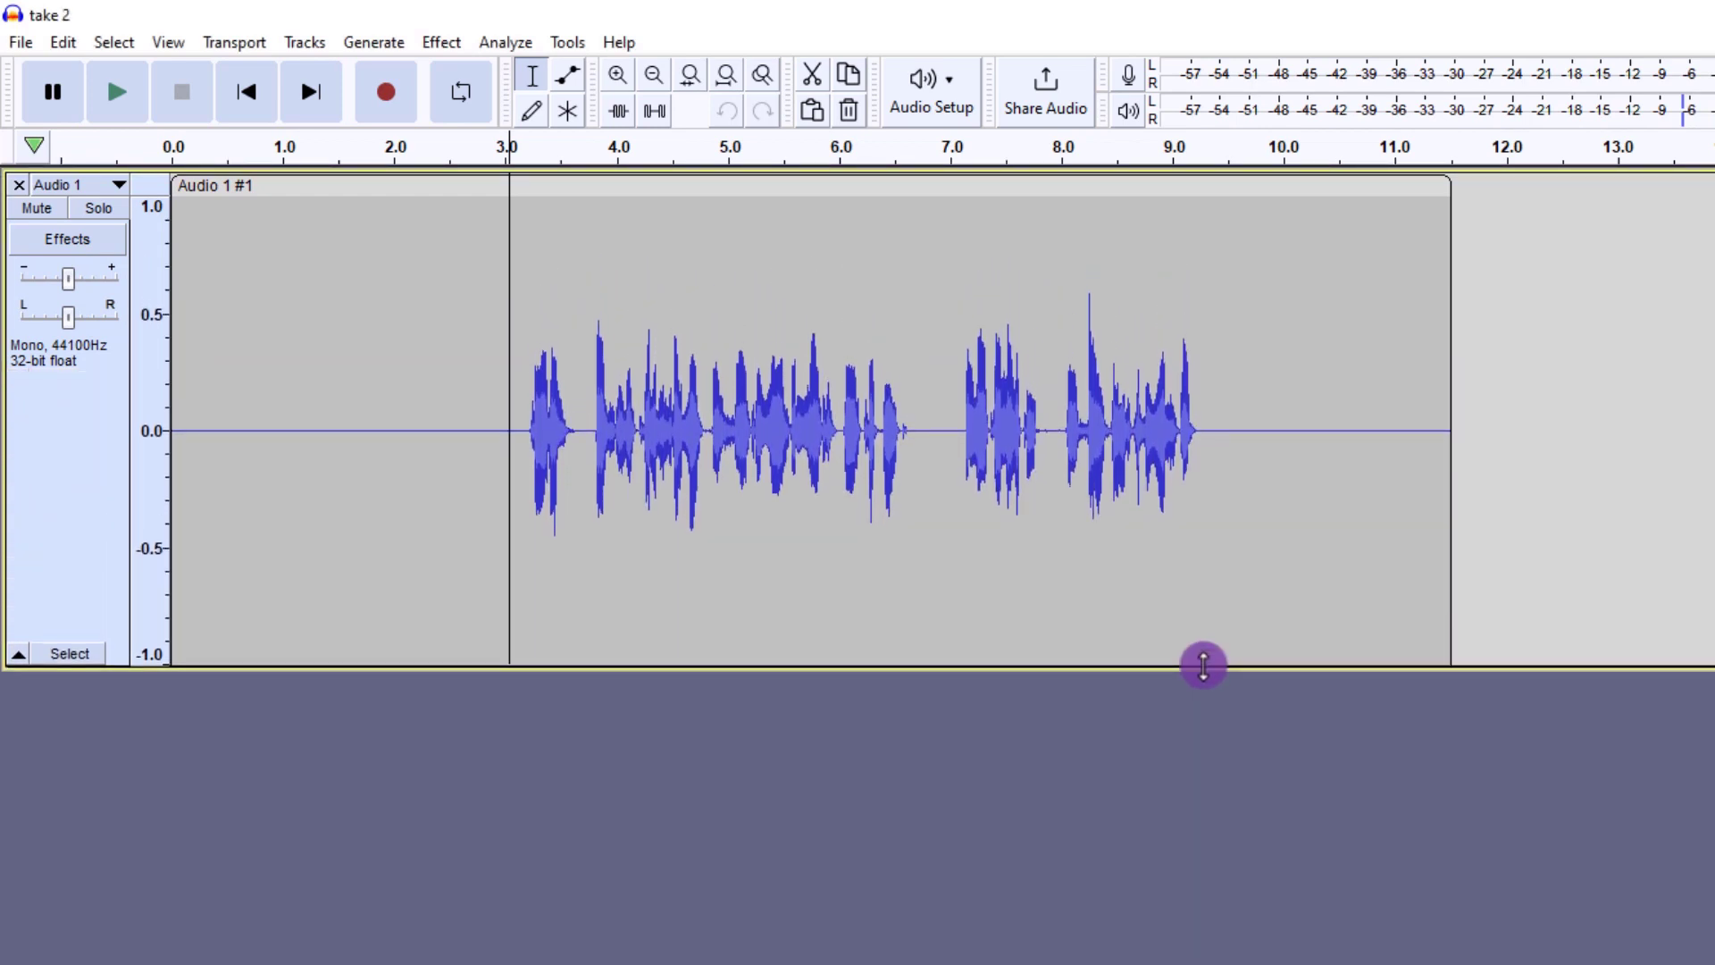
click(383, 411)
click(475, 375)
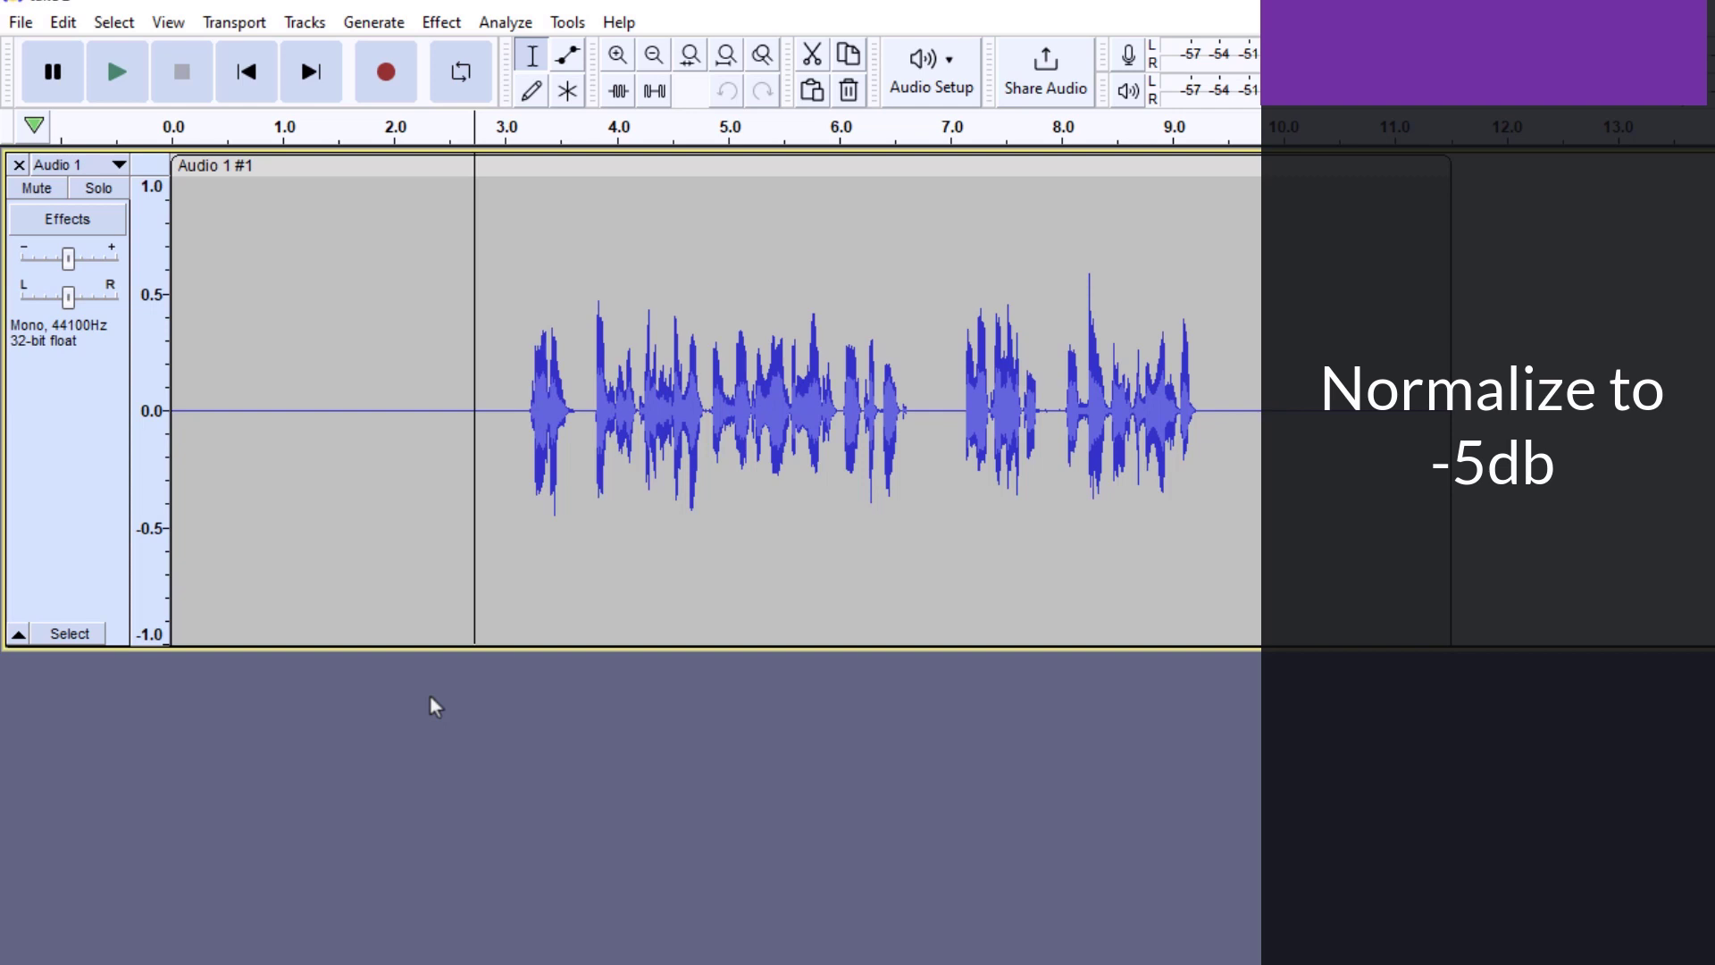
click(431, 696)
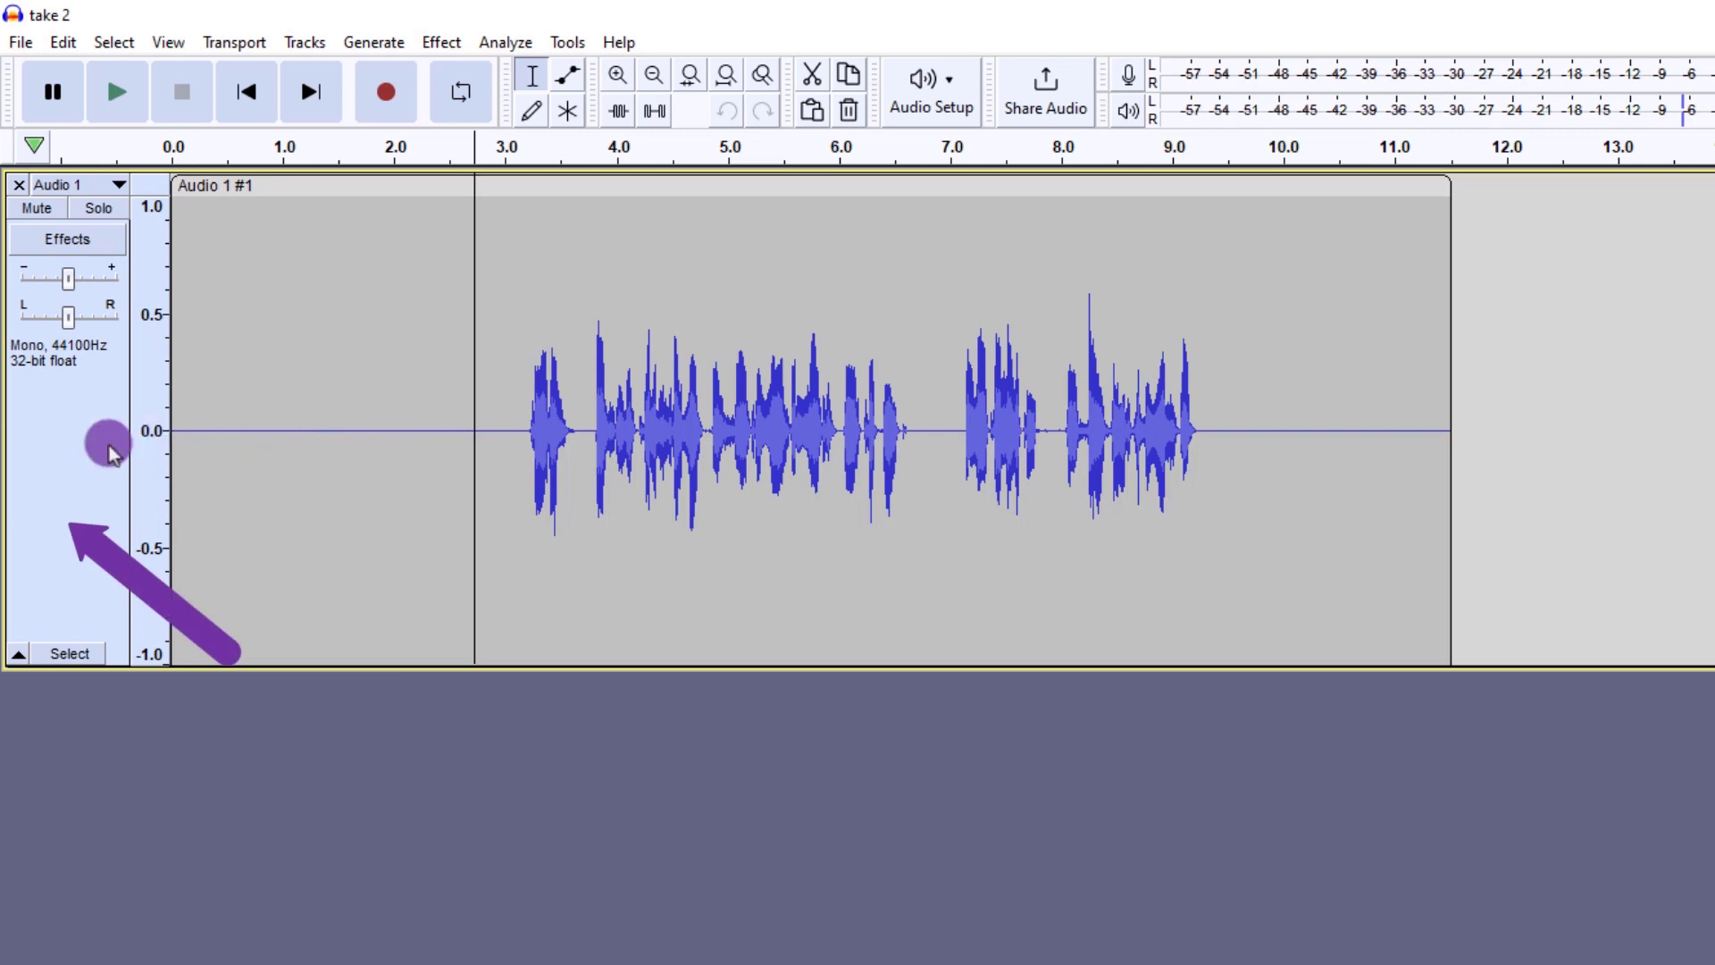
- Normalize the whole track to a peak amplitude of -5 dB with DC offset removal enabled
click(64, 438)
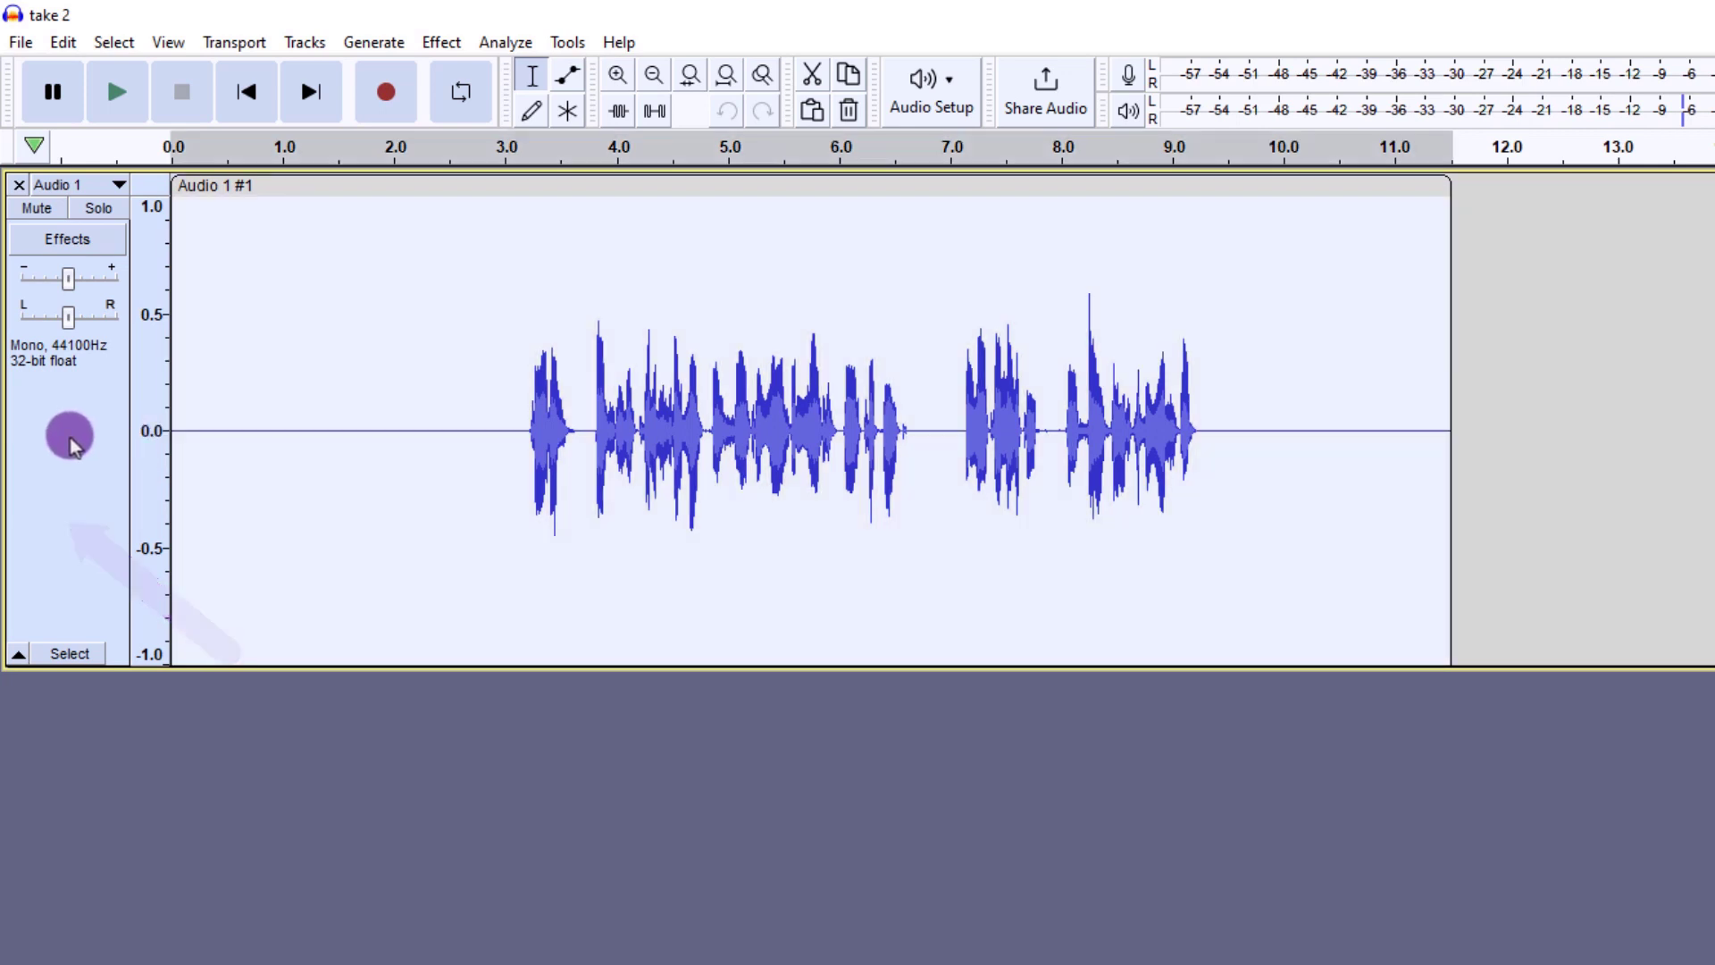
click(440, 42)
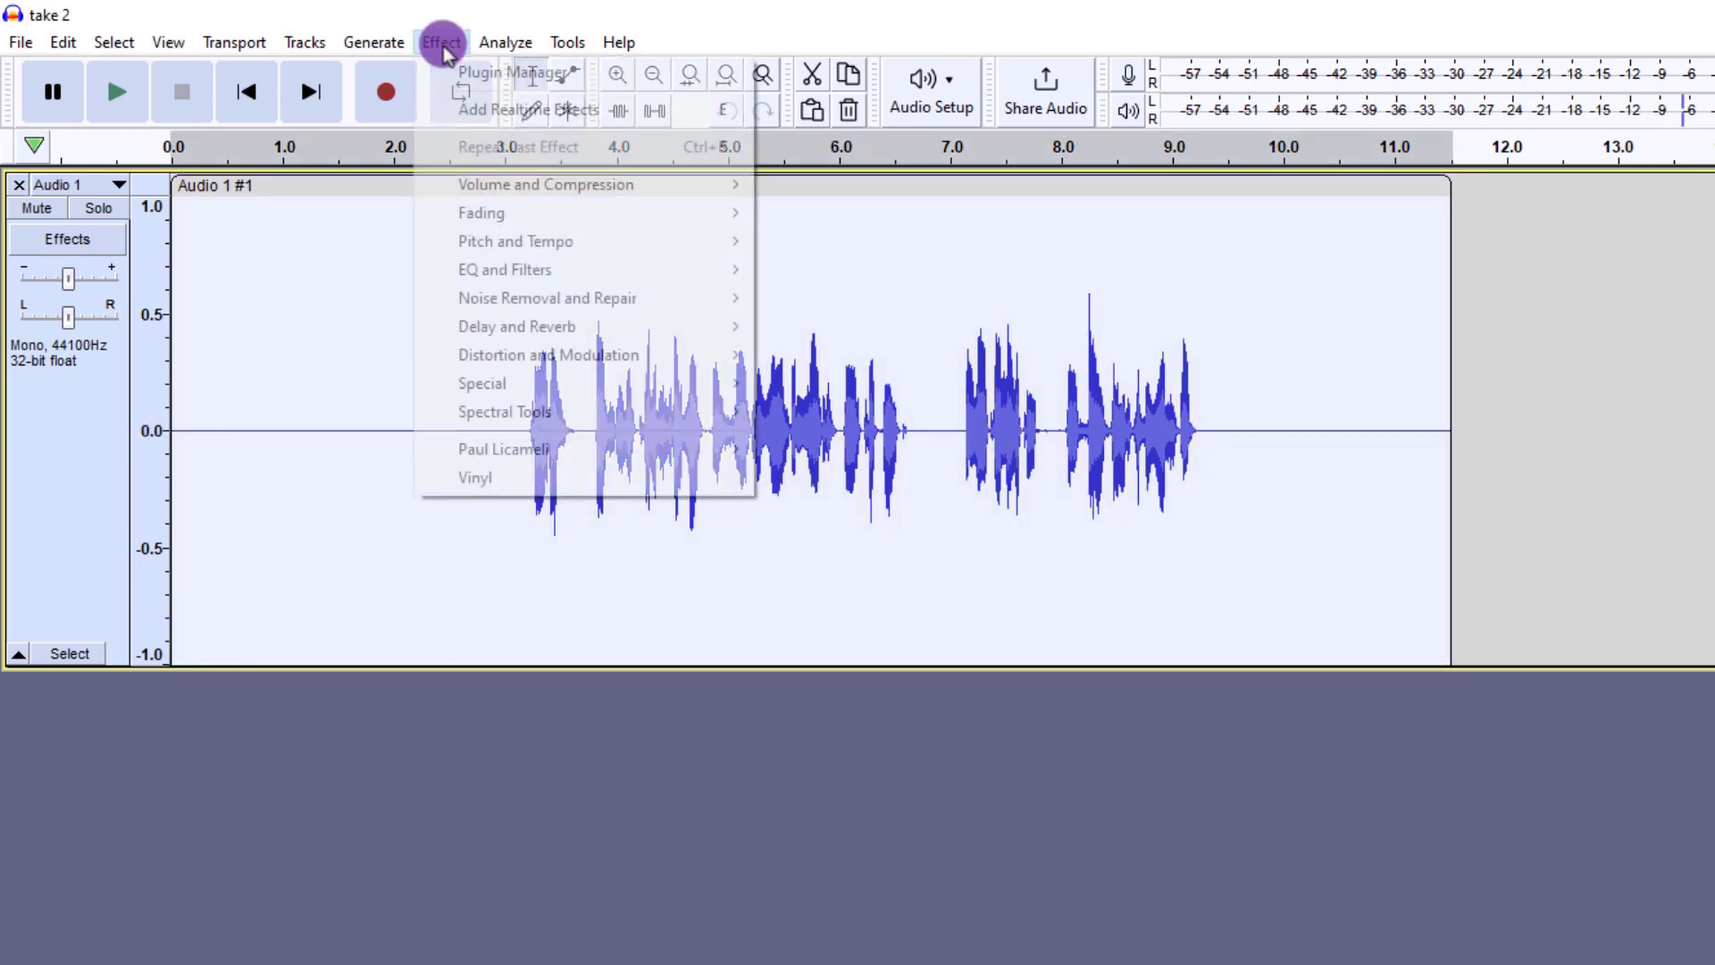
mouse_move(474, 181)
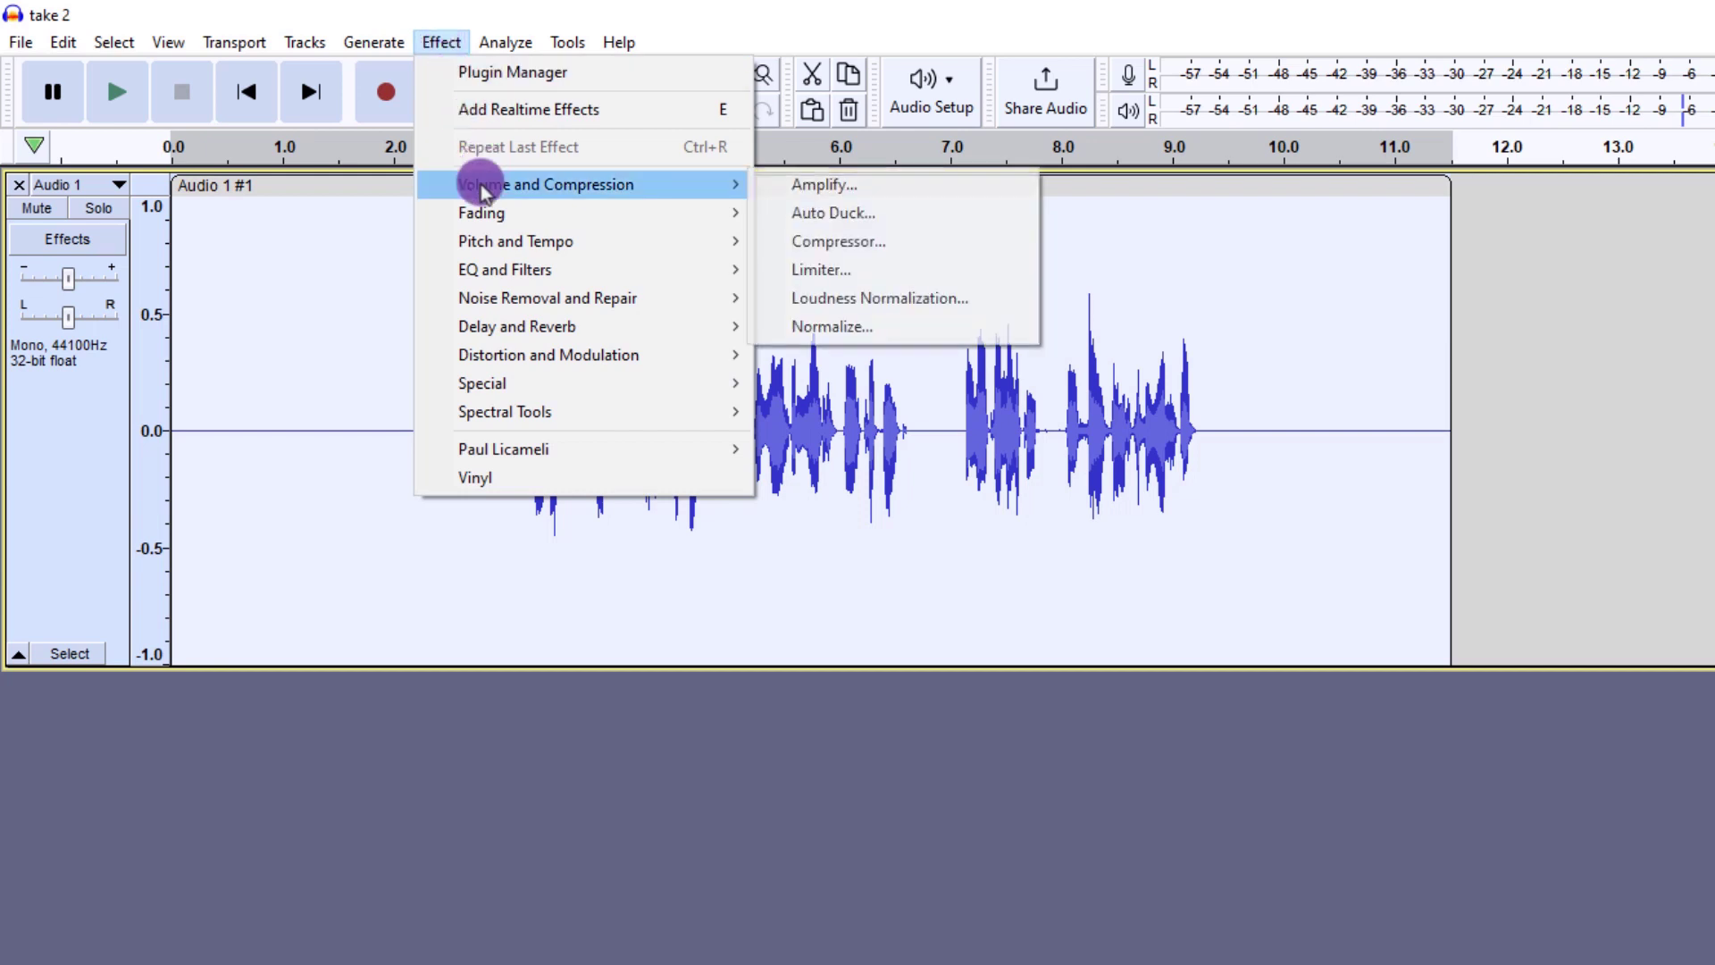
click(794, 325)
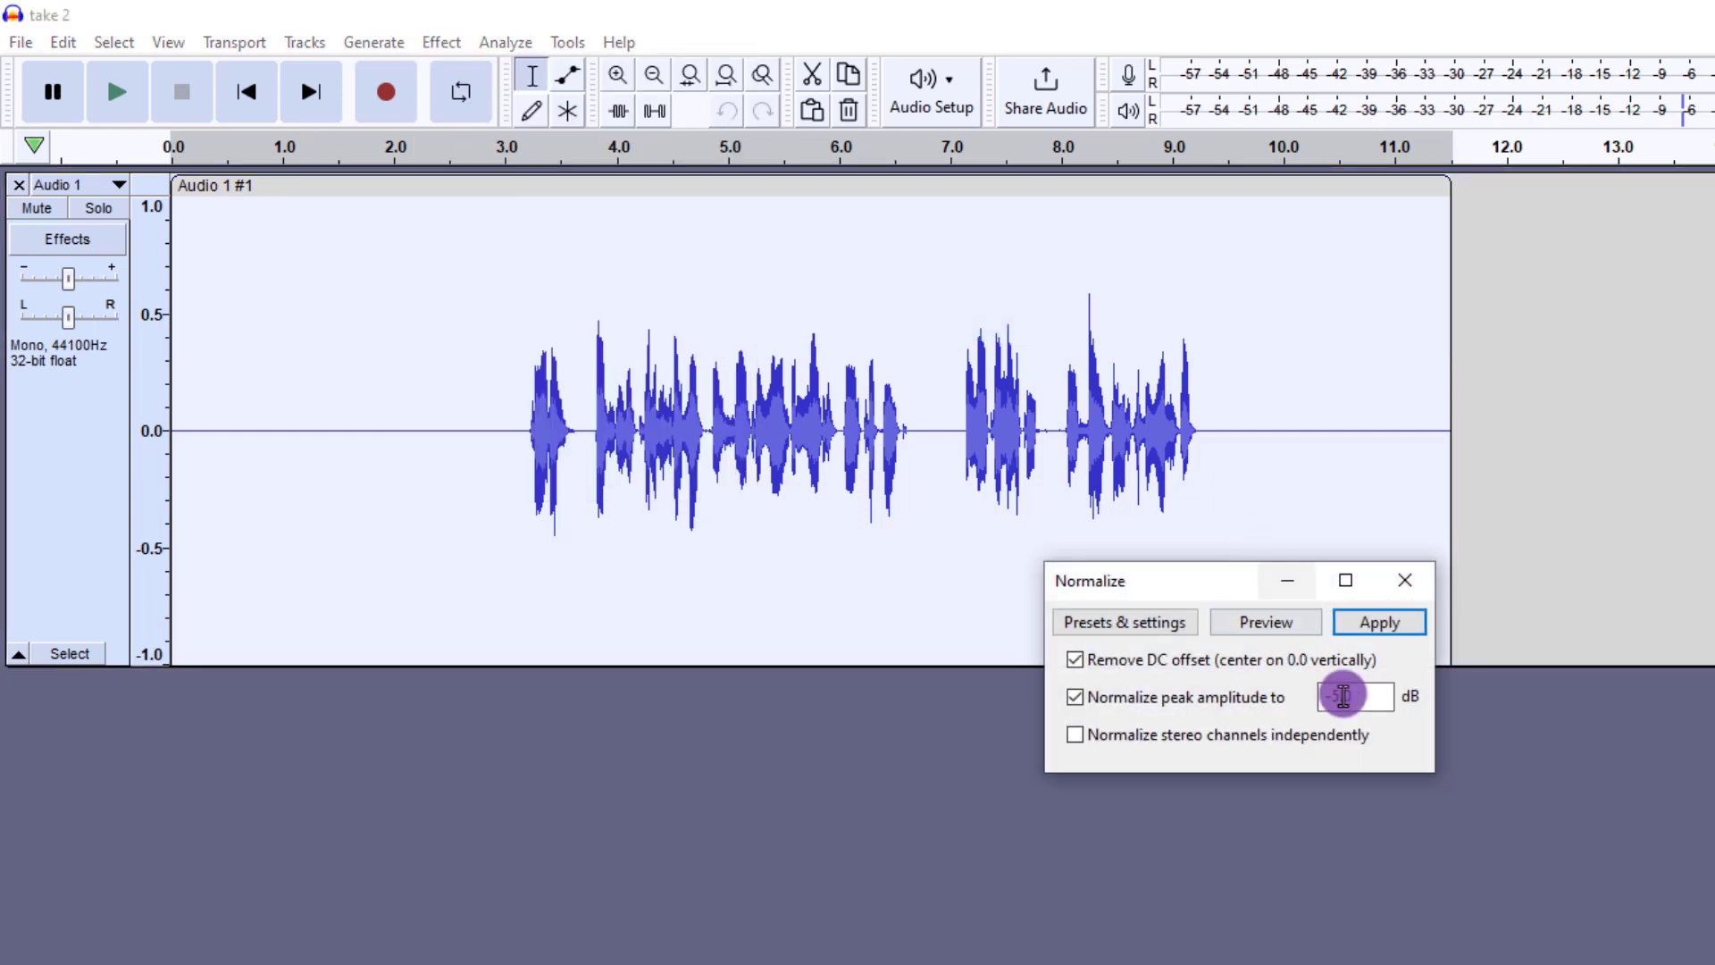
click(1361, 699)
drag(1361, 699, 1315, 698)
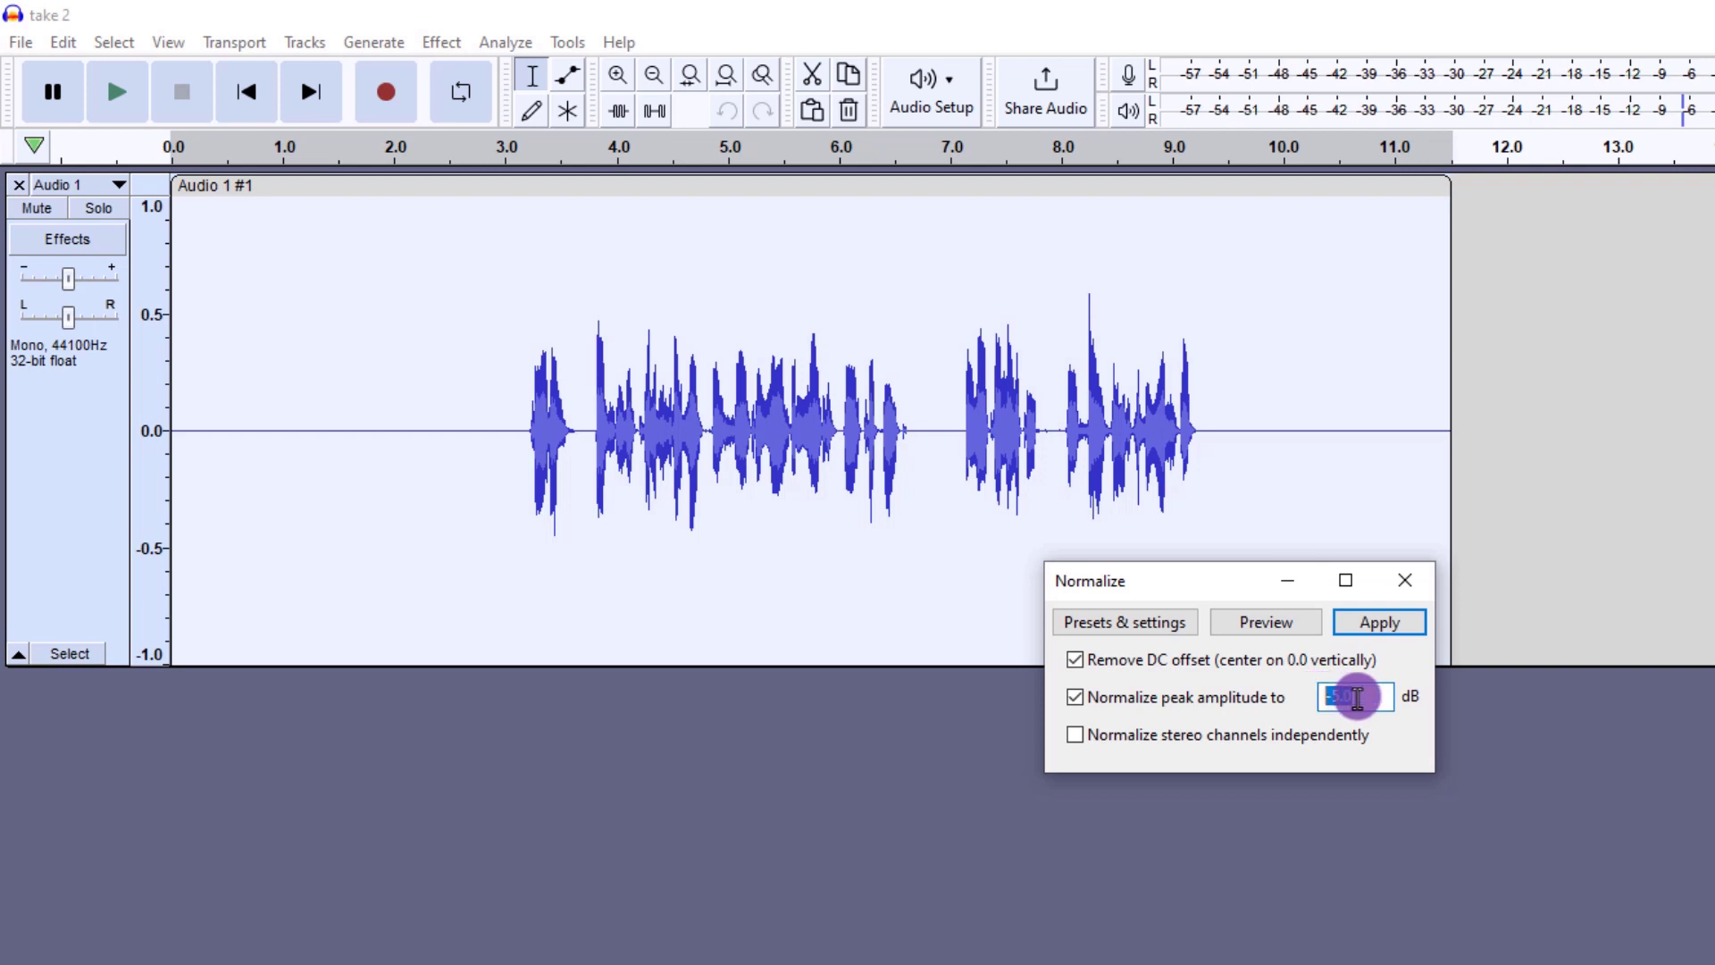
click(1357, 696)
click(1384, 622)
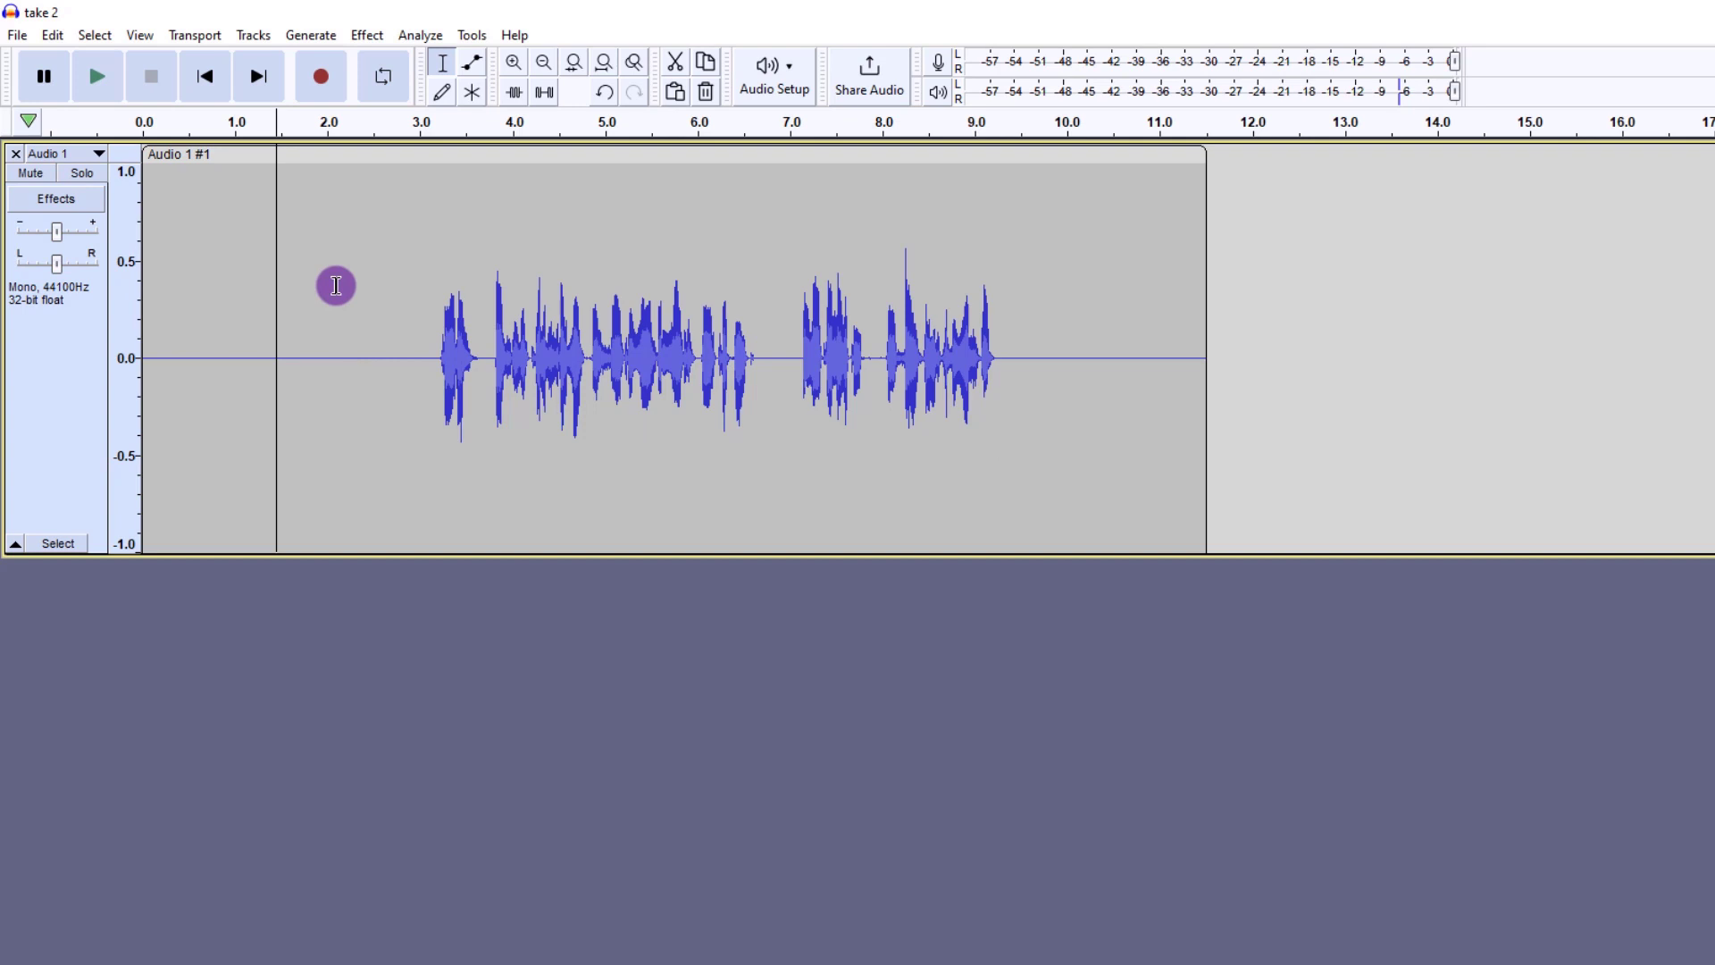
- Apply a Hard Limit Limiter to the whole track, limiting to -9.00 dB with 10 ms hold and no make-up gain
key(ctrl+a)
click(367, 35)
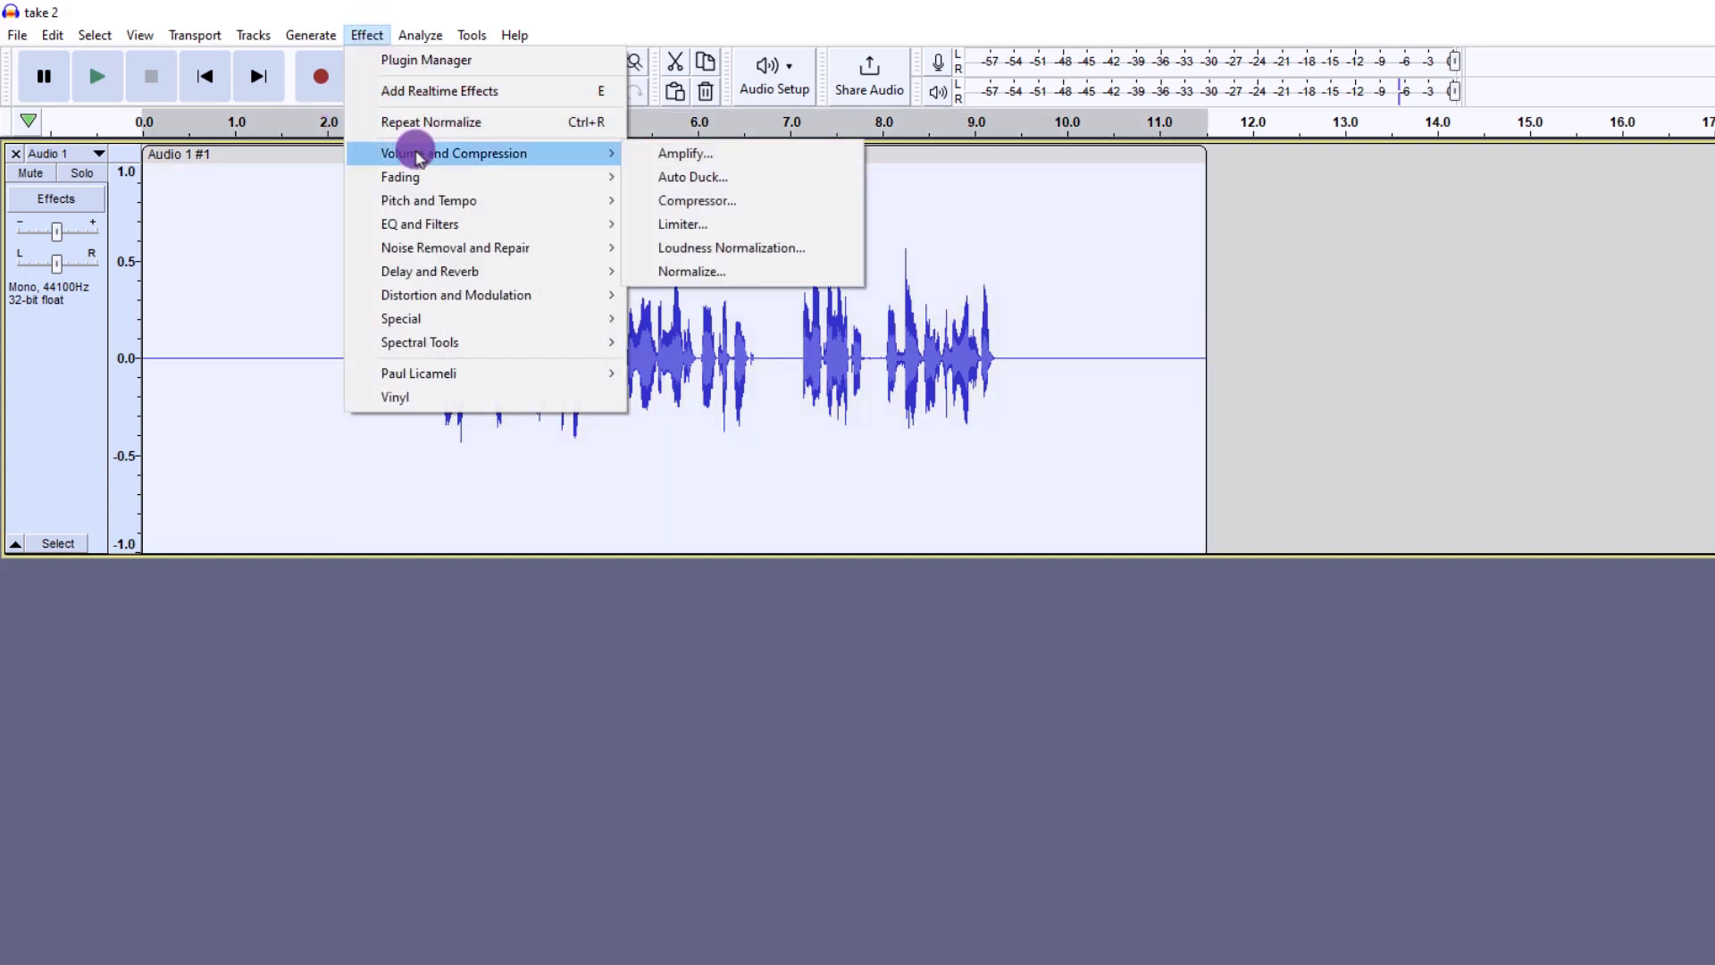
click(690, 225)
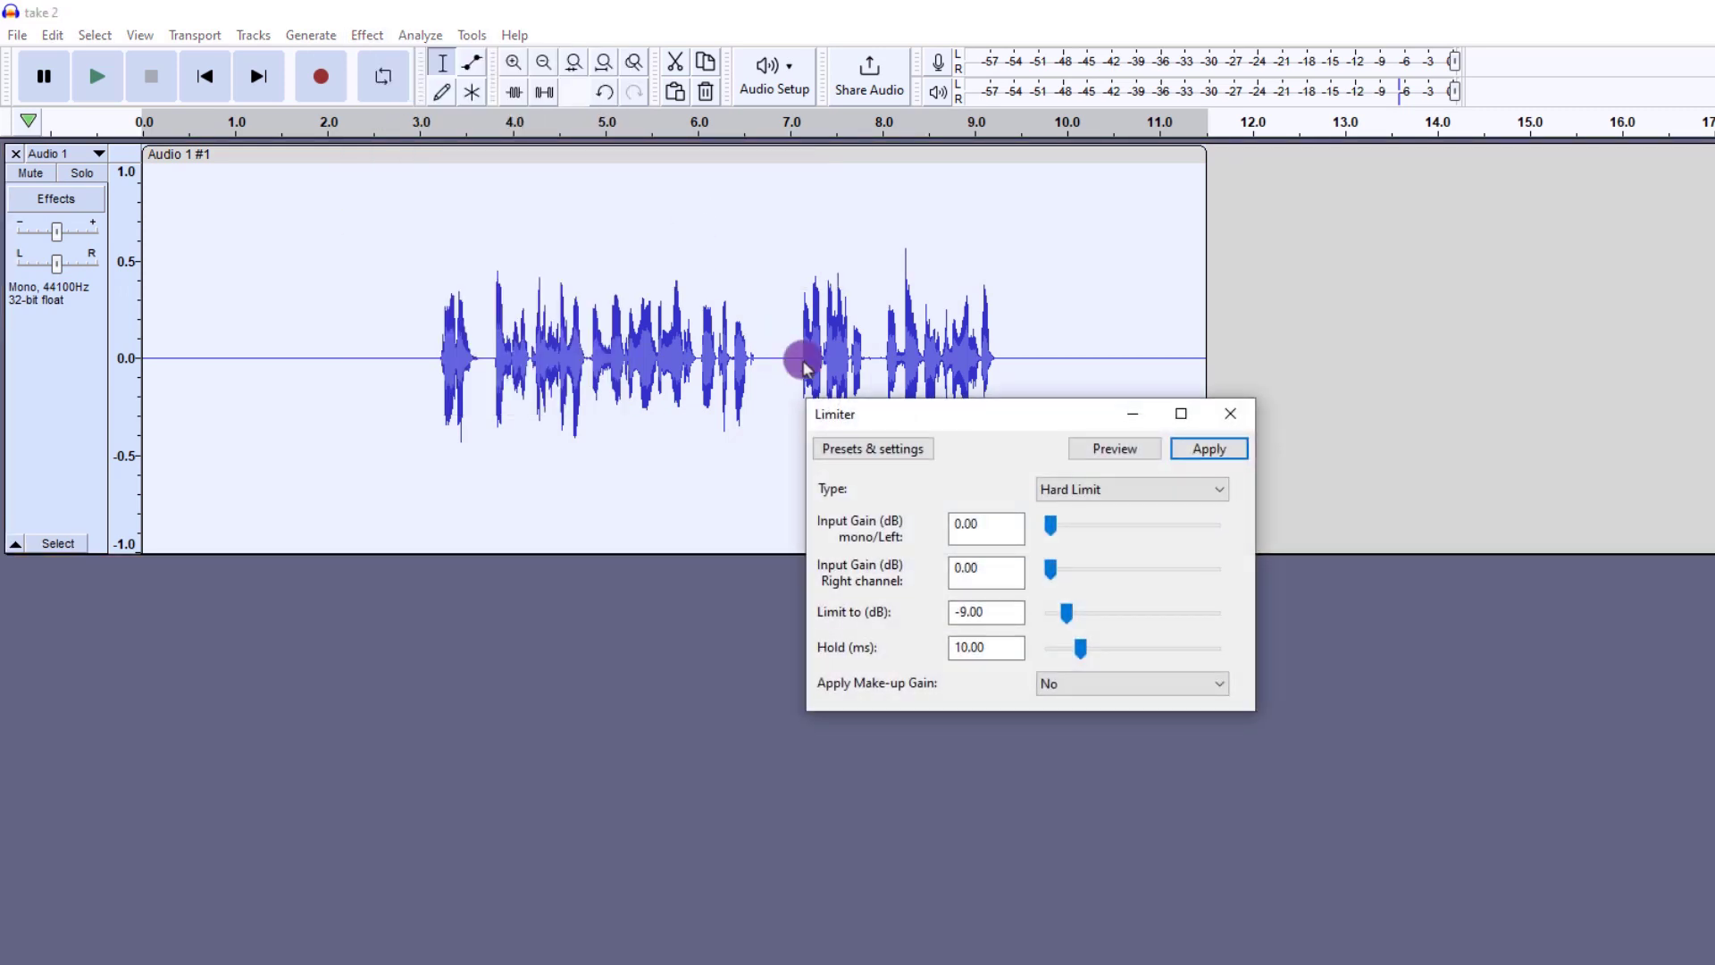
click(994, 612)
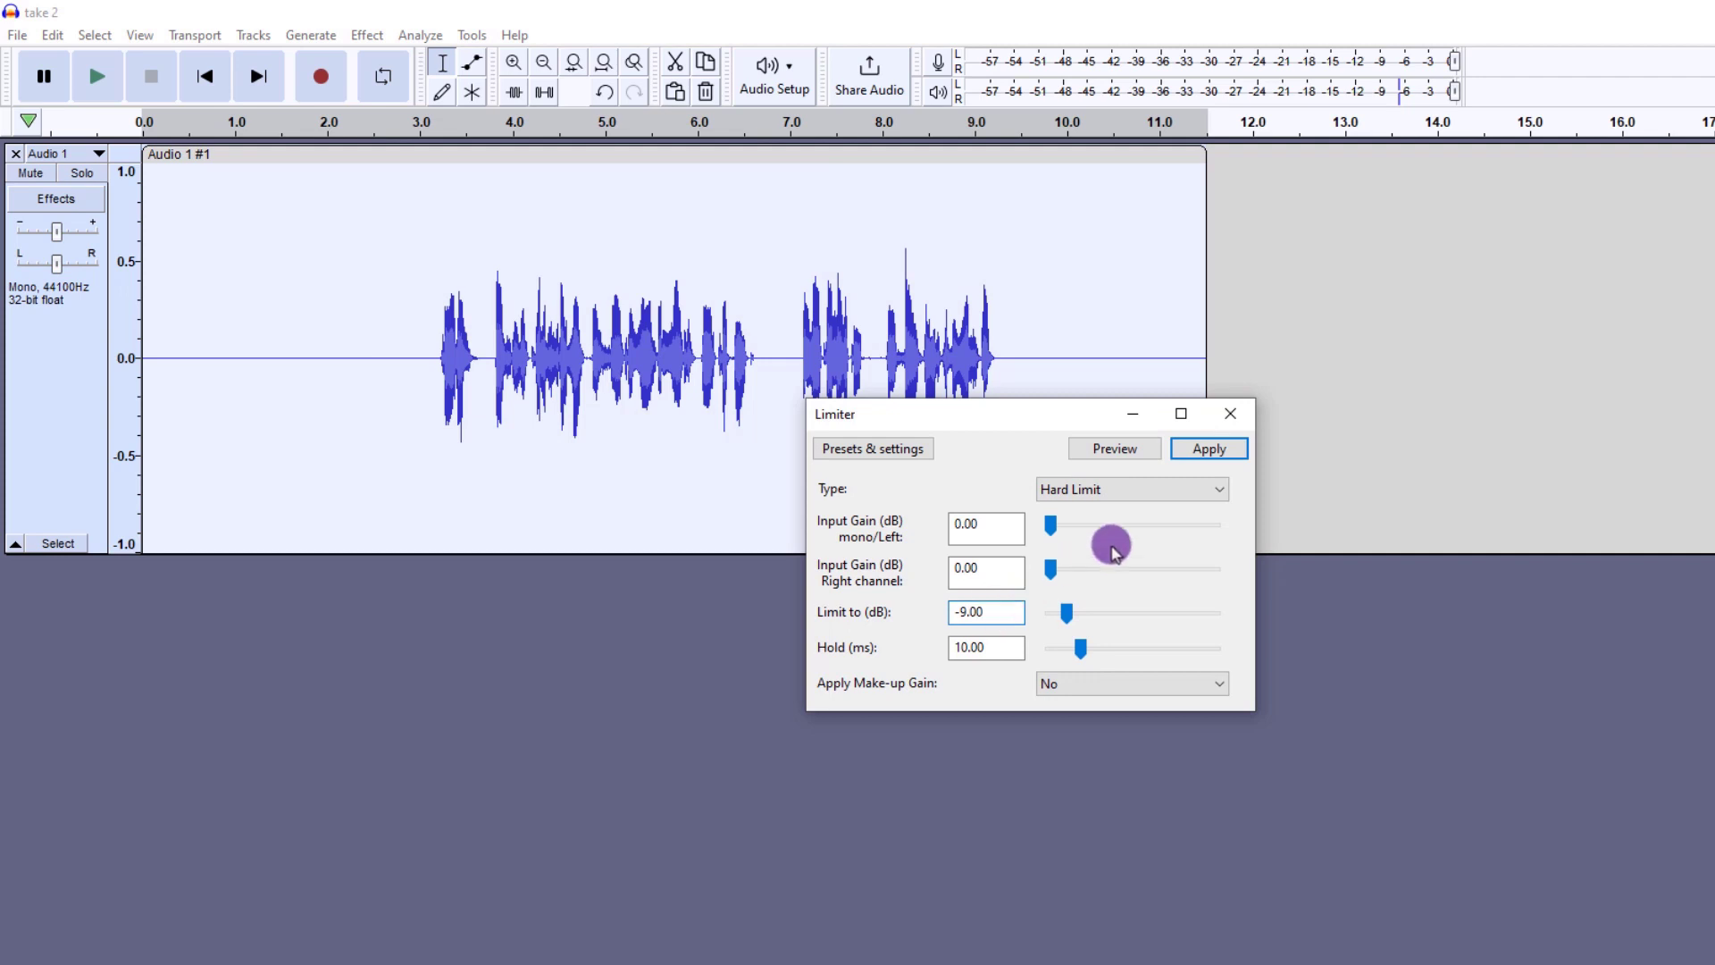
click(1211, 450)
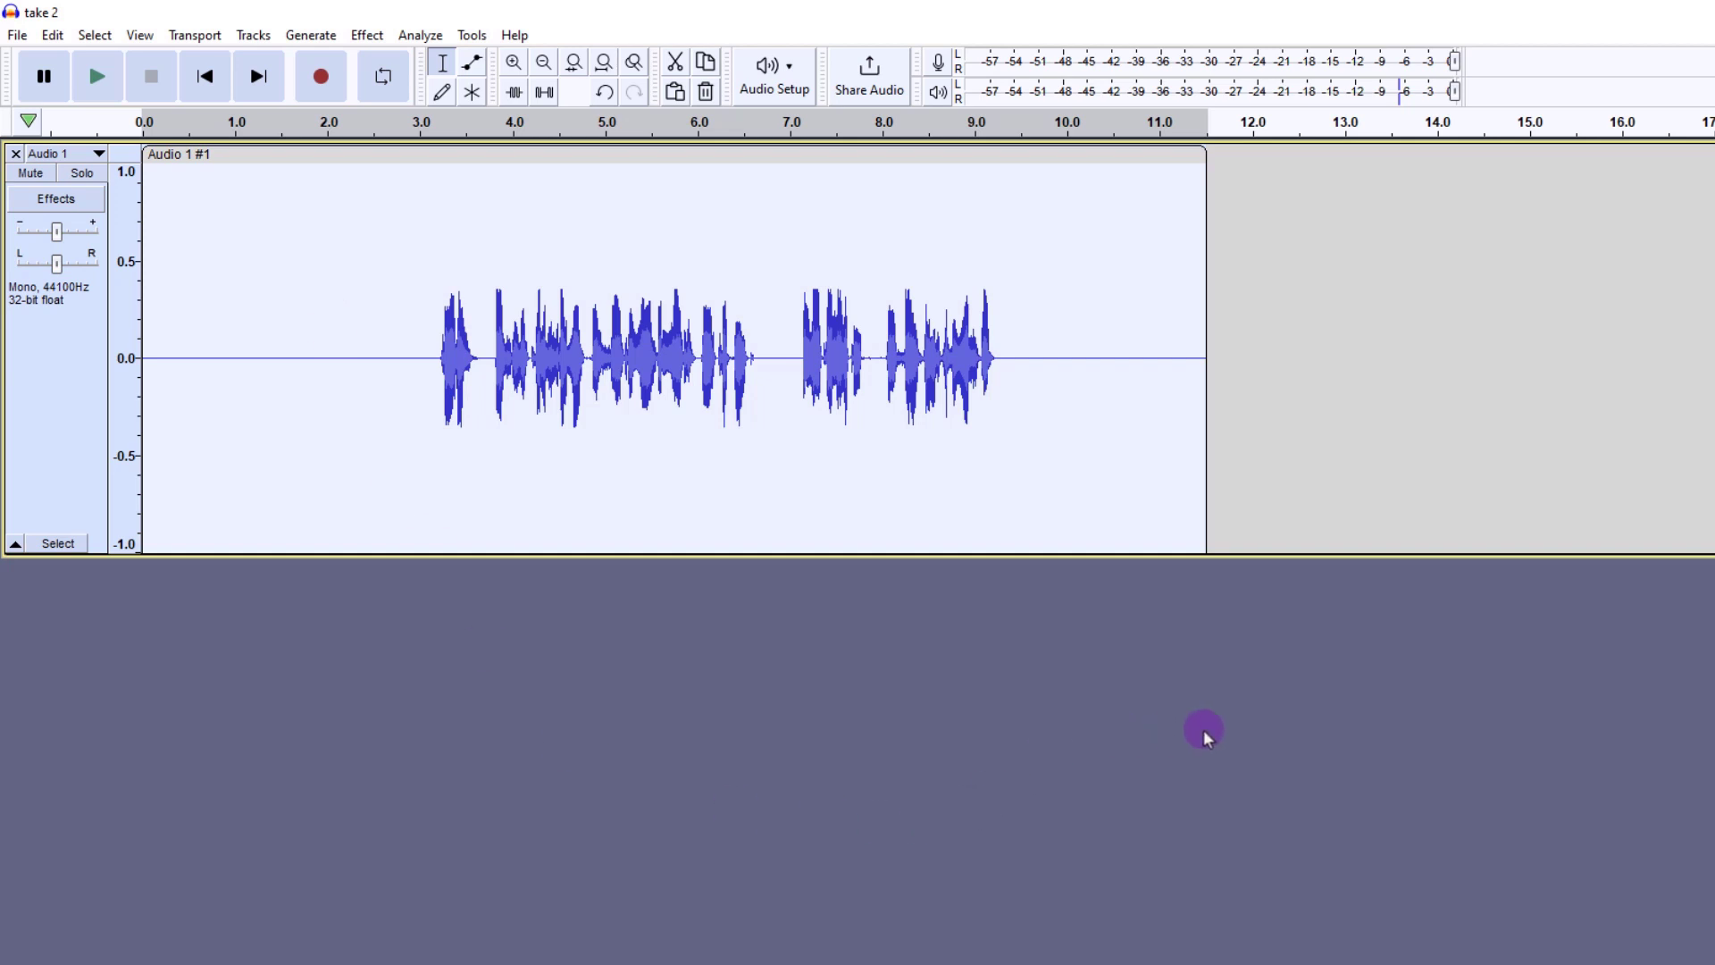
click(1001, 900)
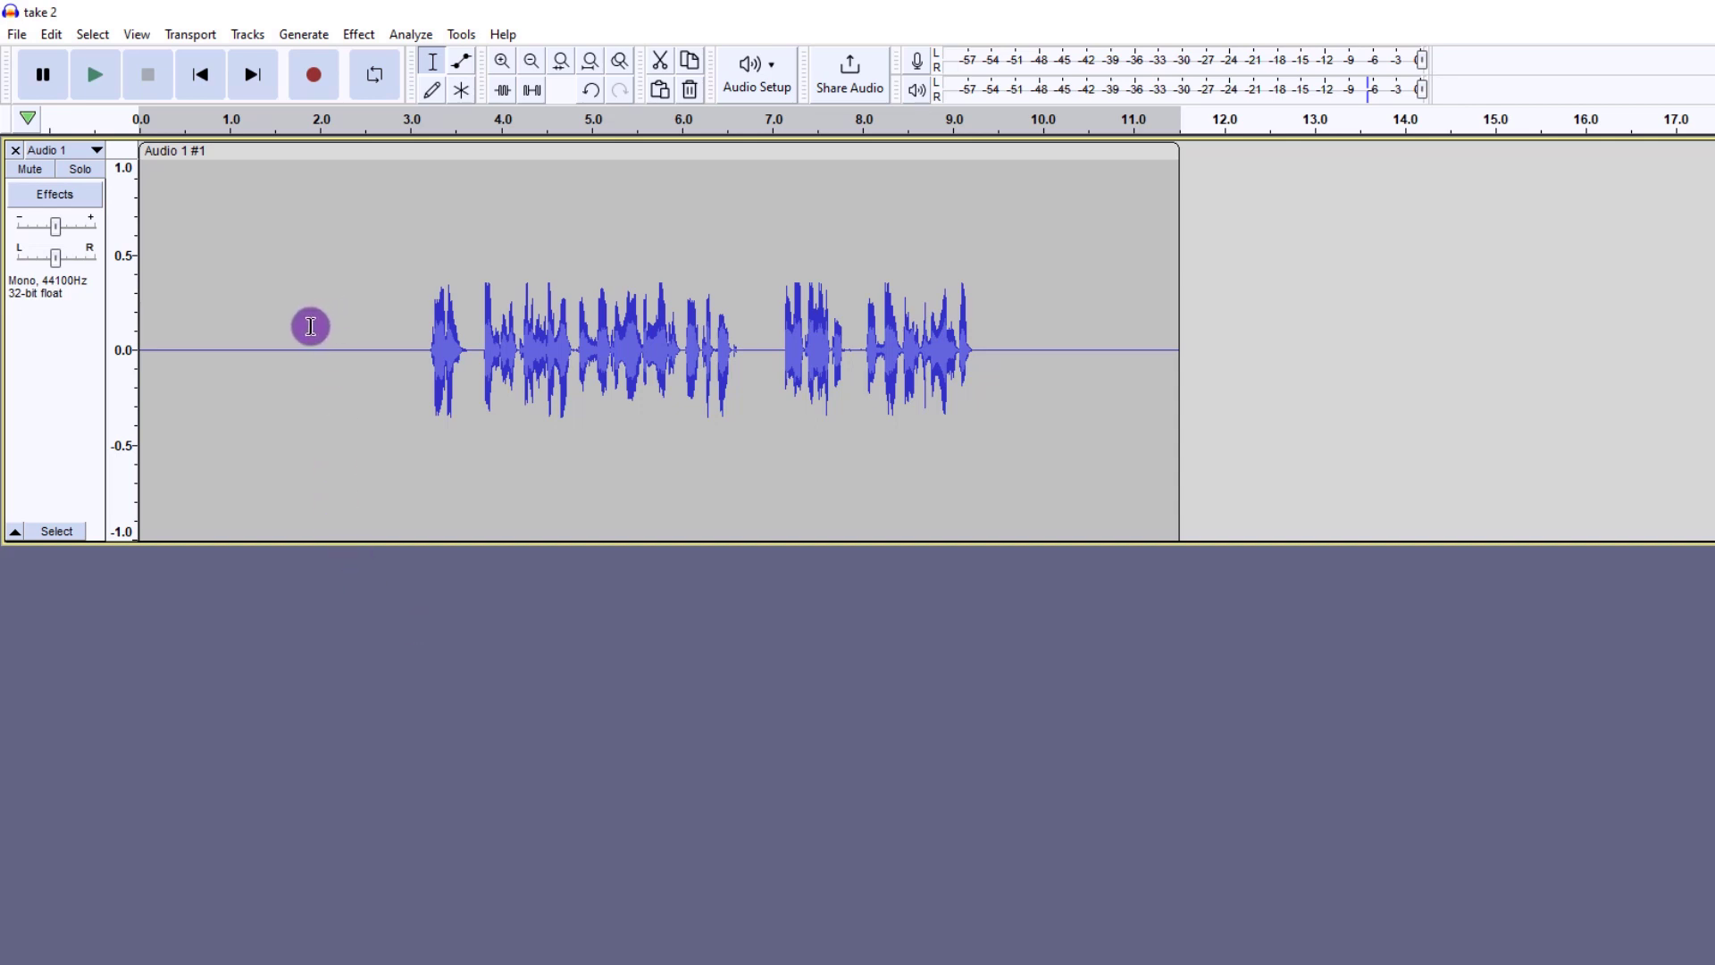
- Normalize the limited track once more to a peak amplitude of -5.0 dB, removing DC offset
key(ctrl+a)
click(358, 35)
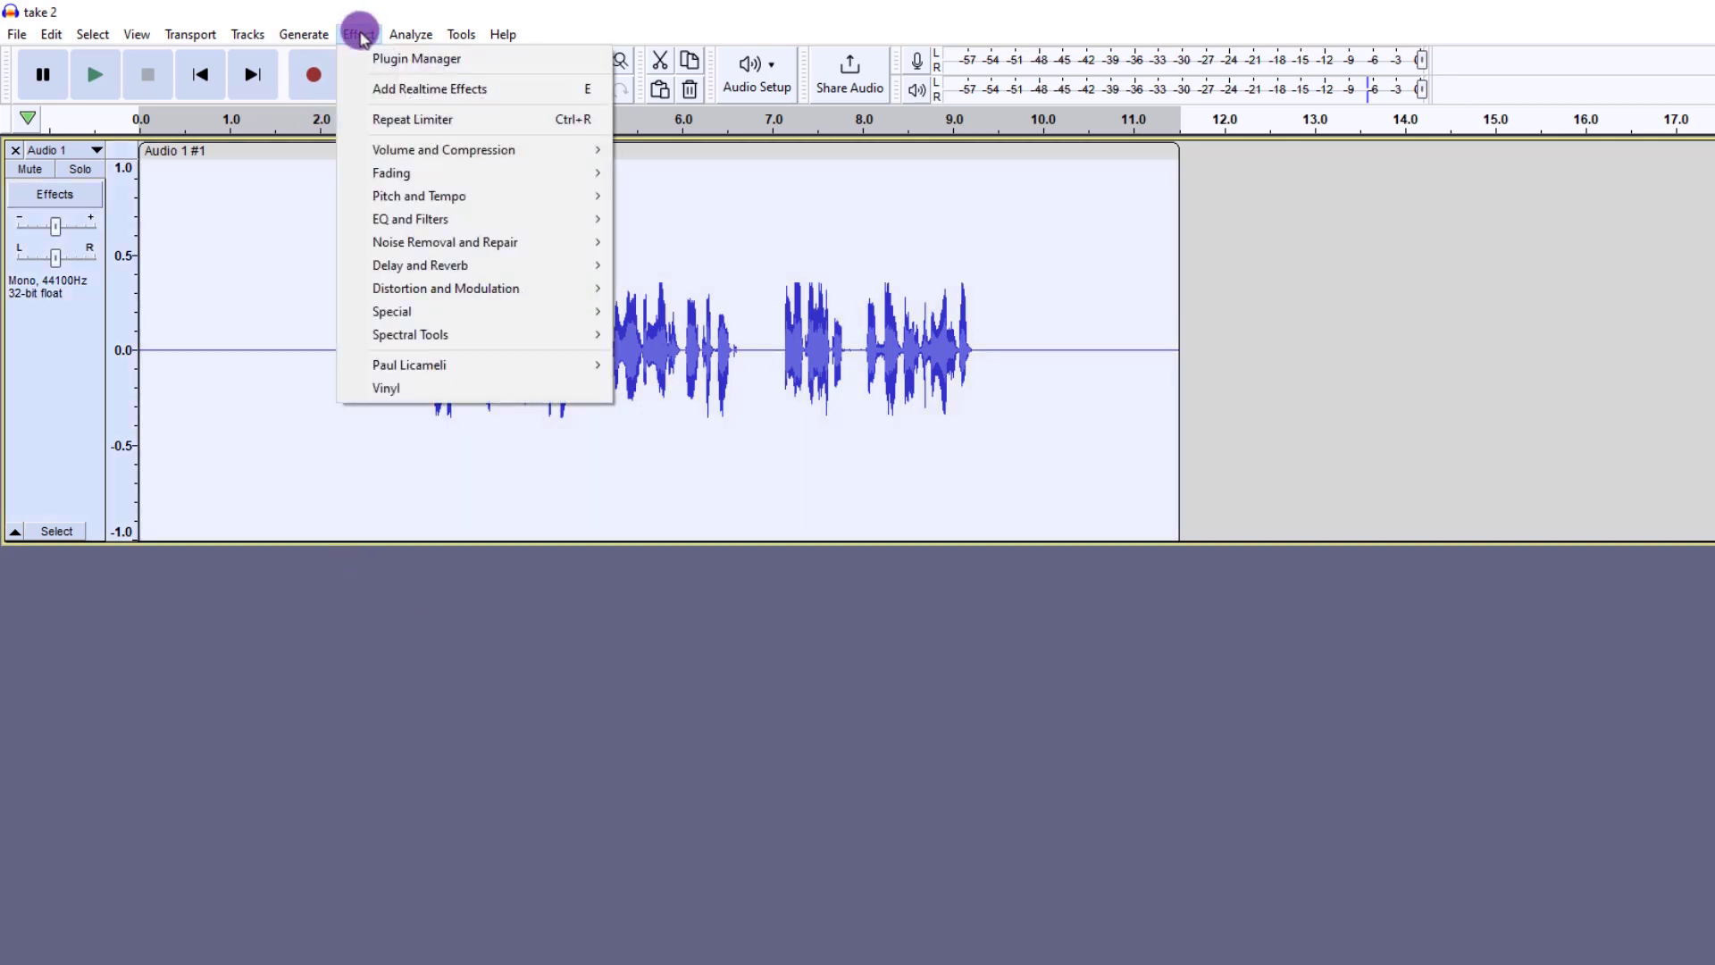
mouse_move(384, 150)
click(687, 268)
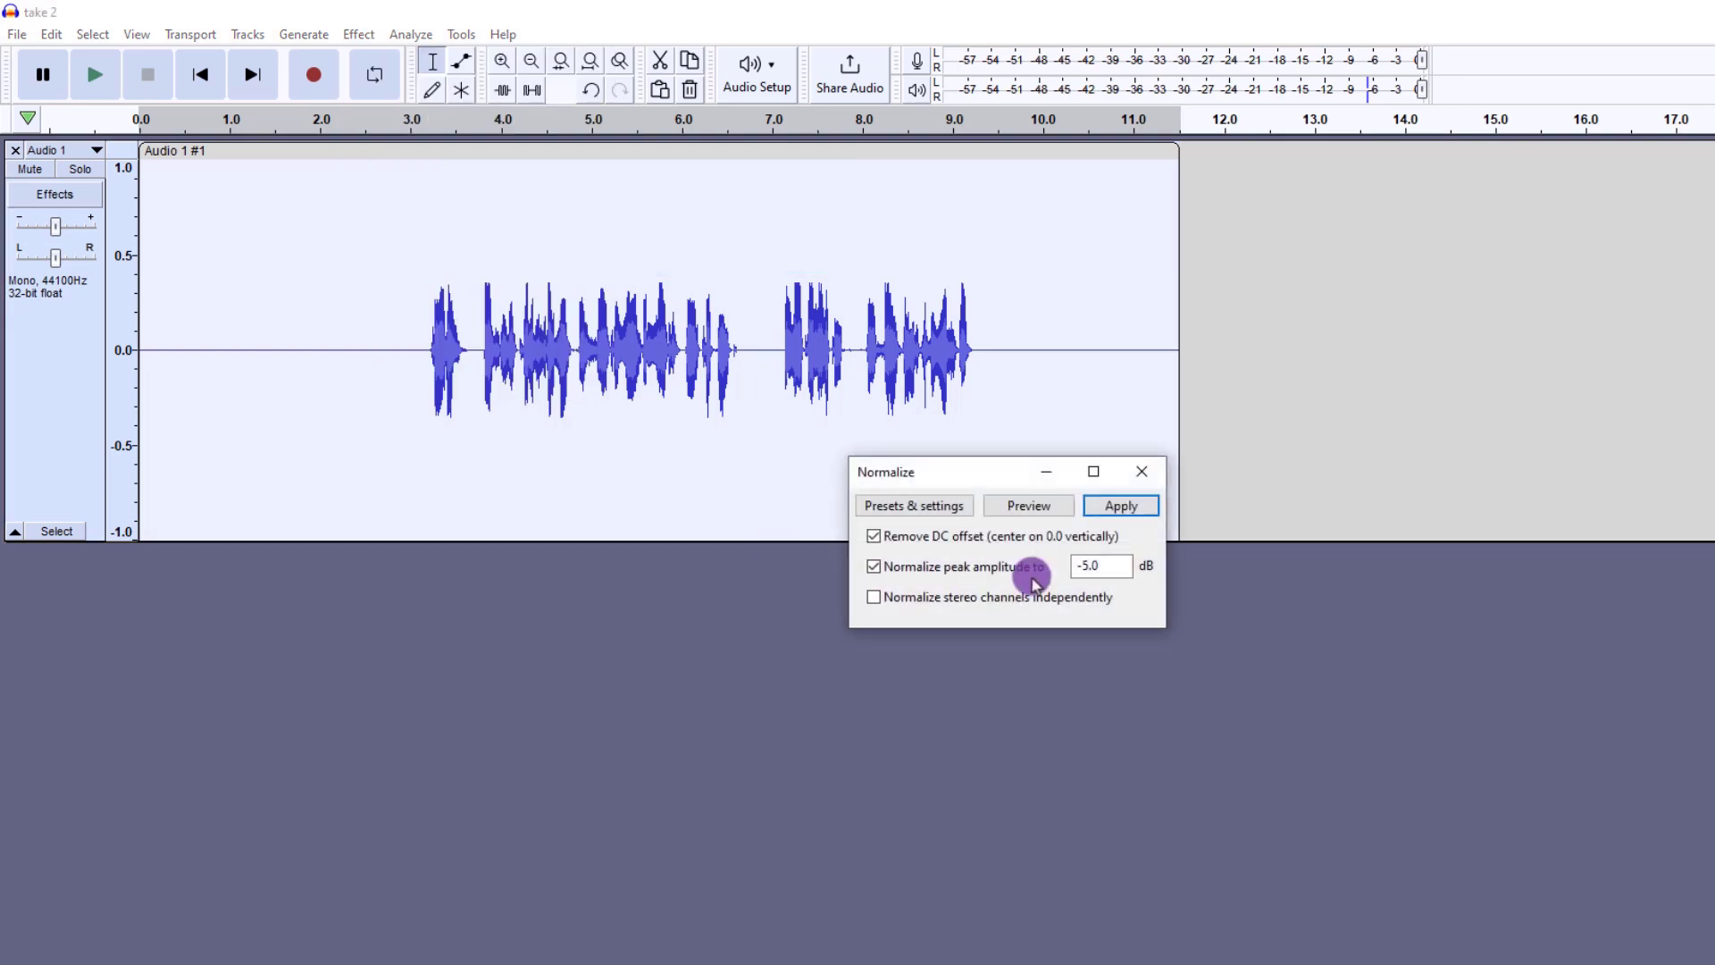
click(1118, 502)
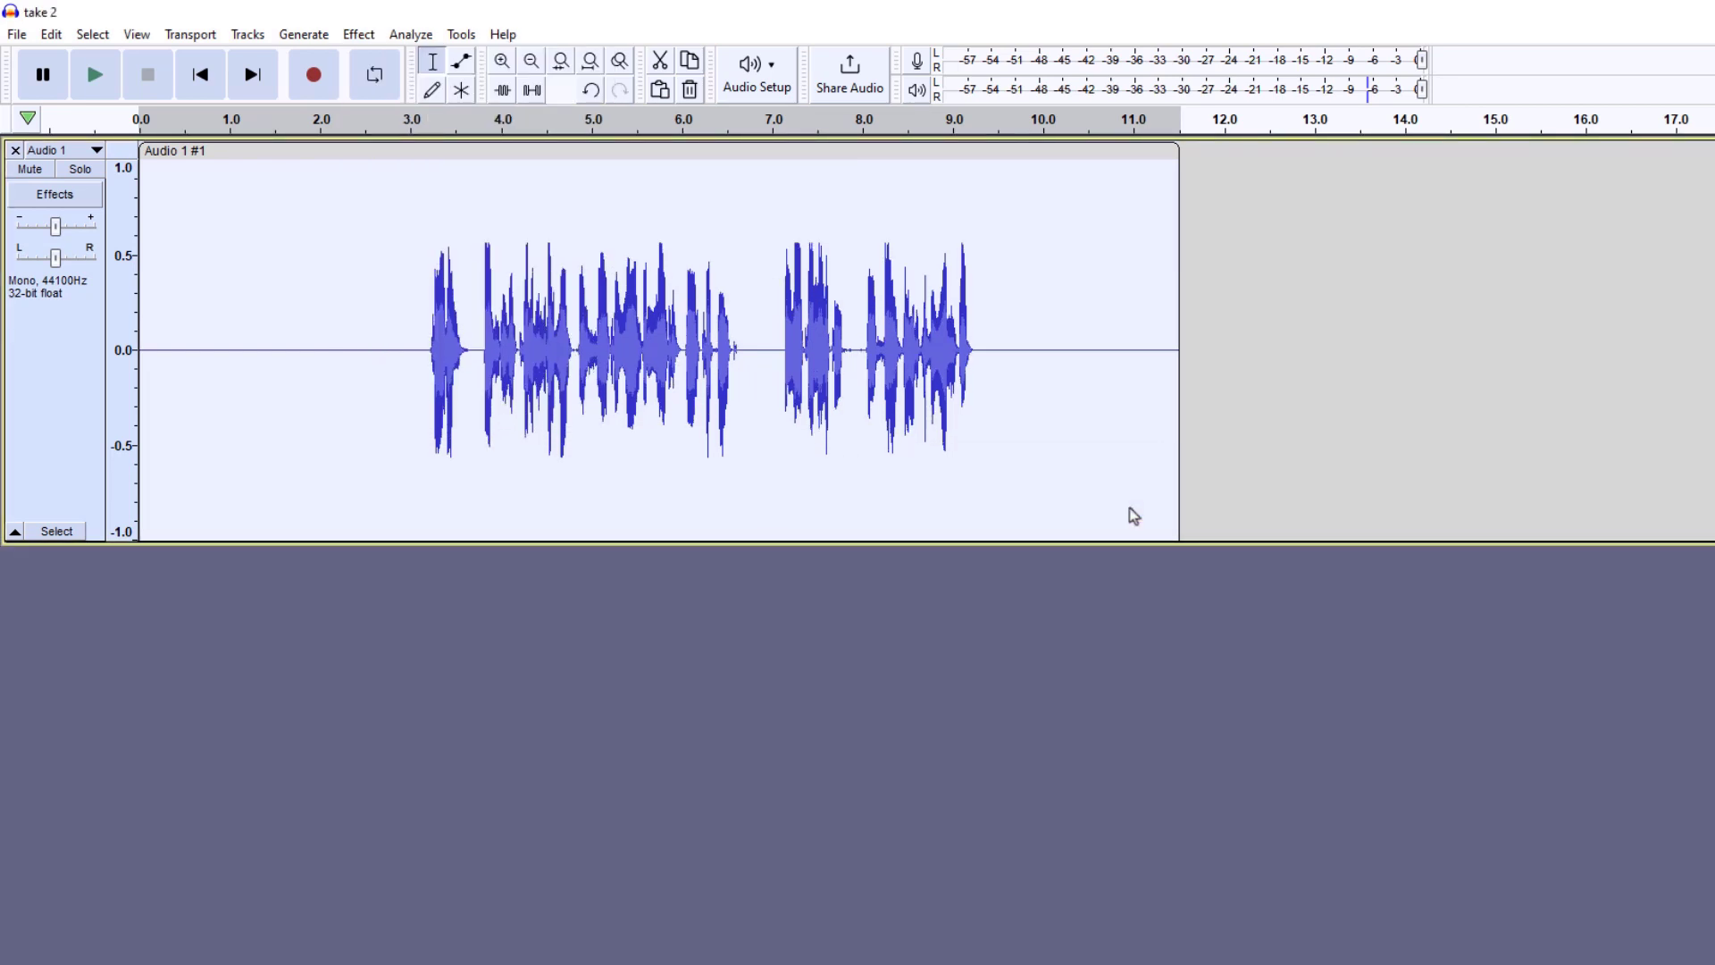
- Play back the processed take from about 0.6 seconds to hear how the voice sounds
click(194, 214)
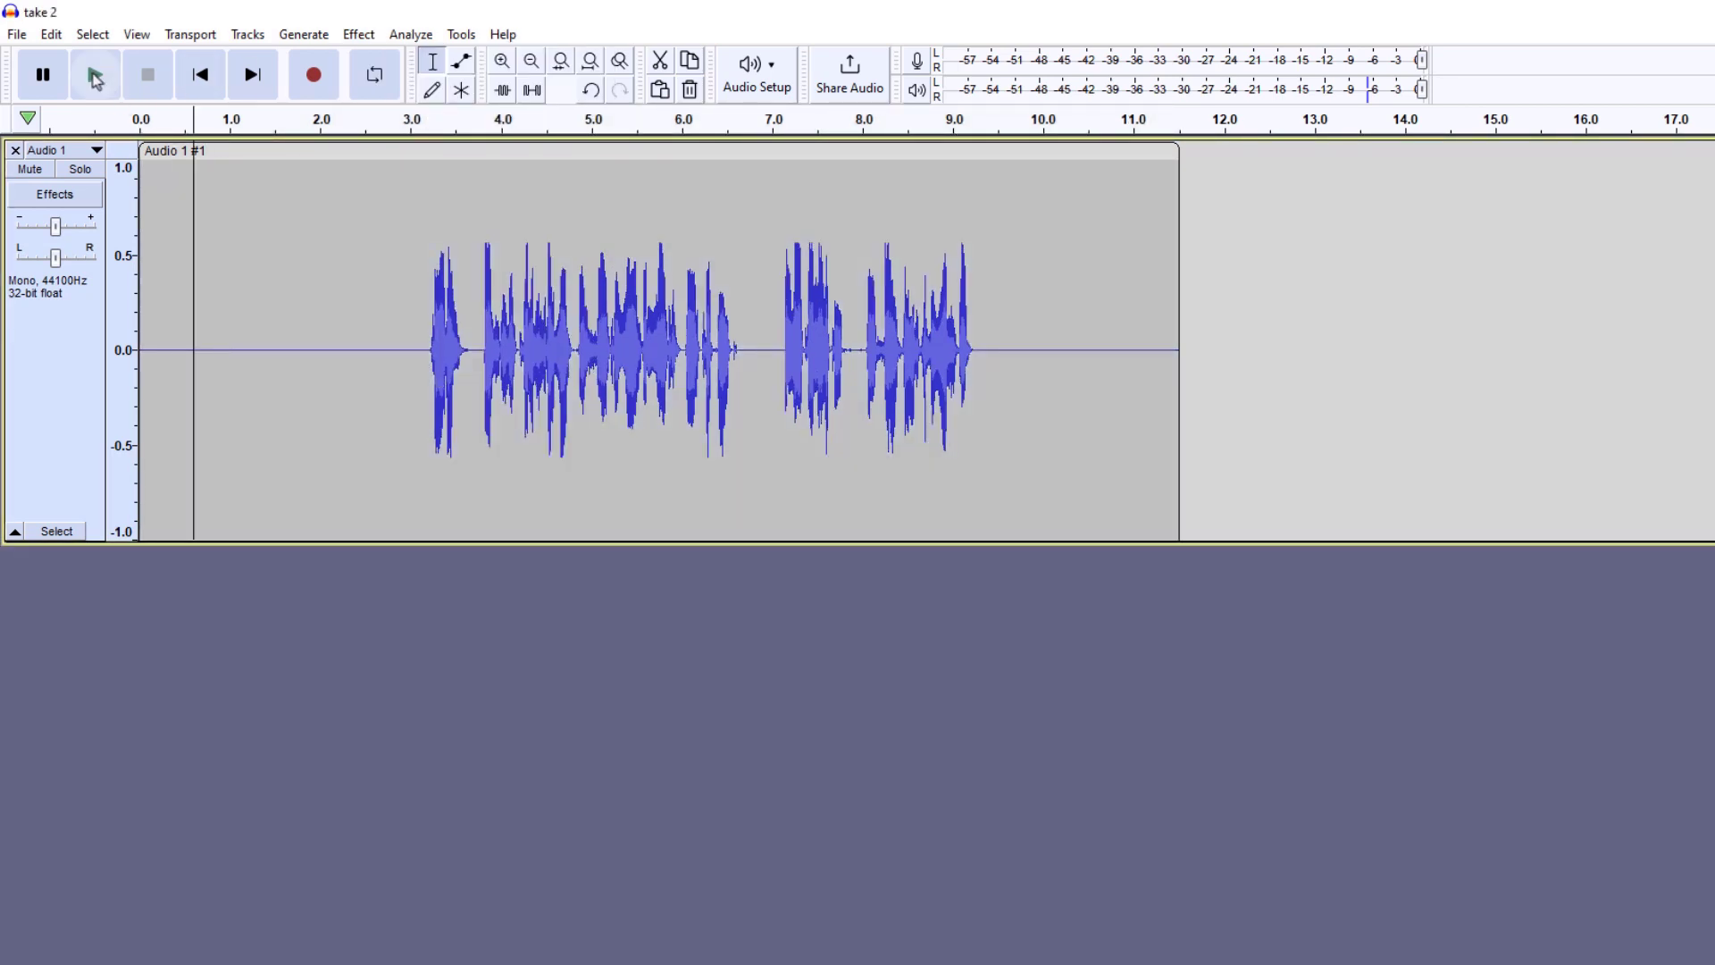
click(96, 76)
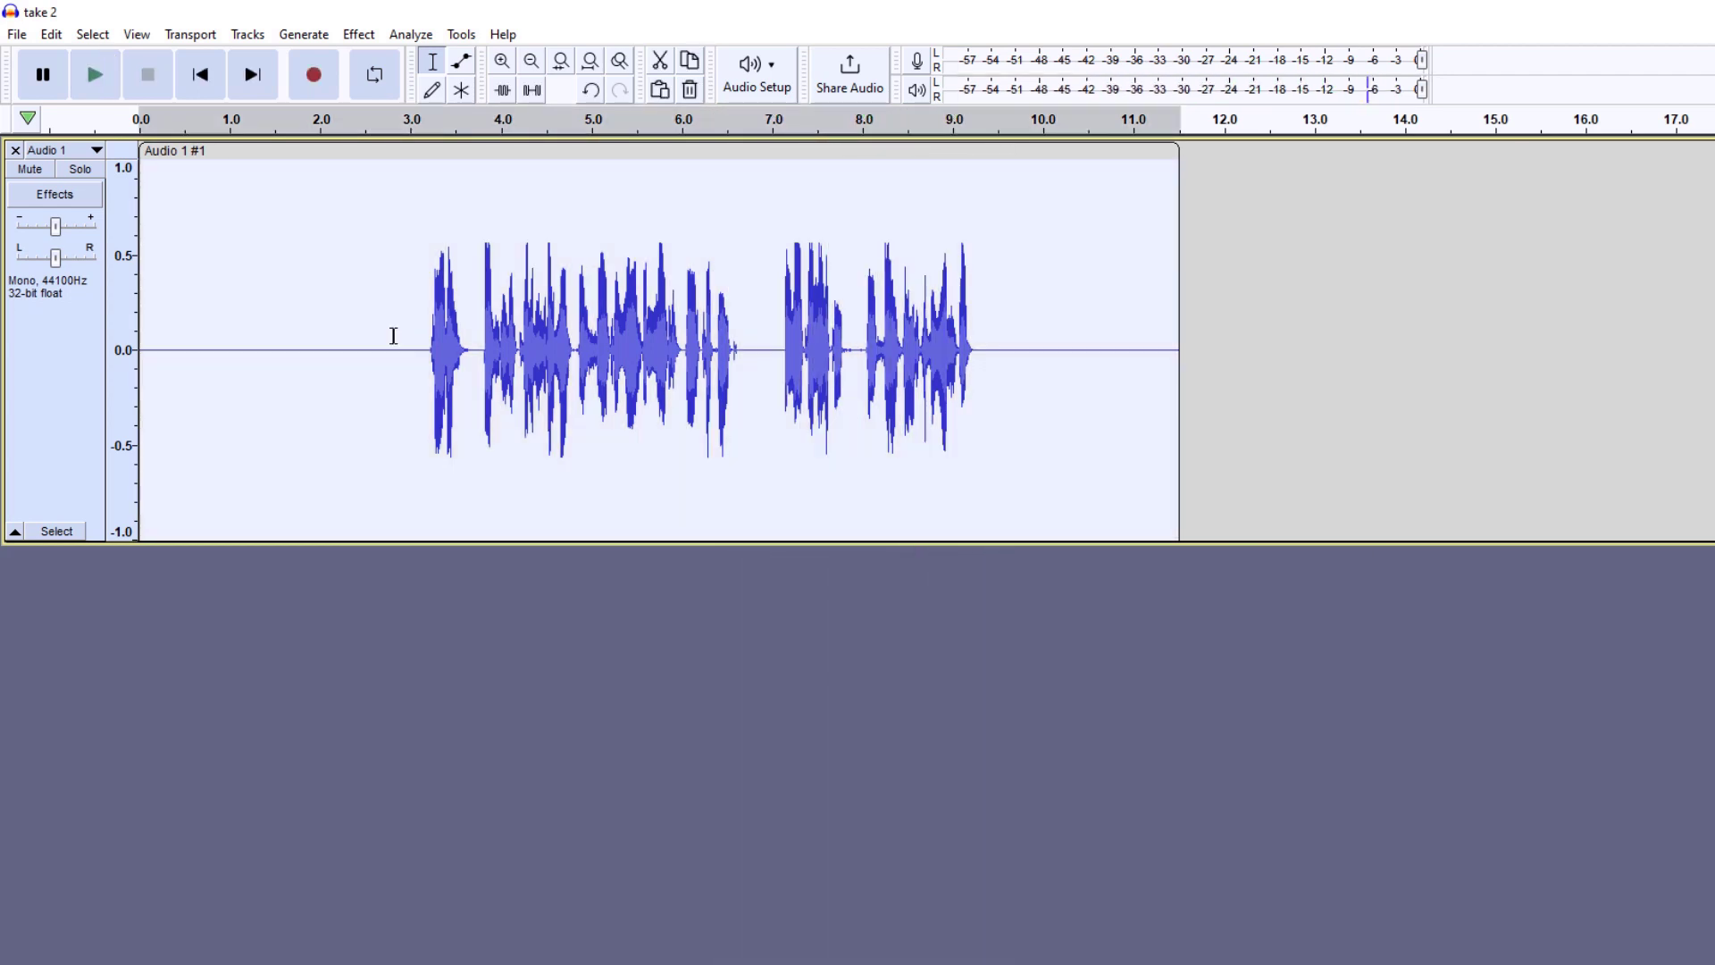
click(393, 335)
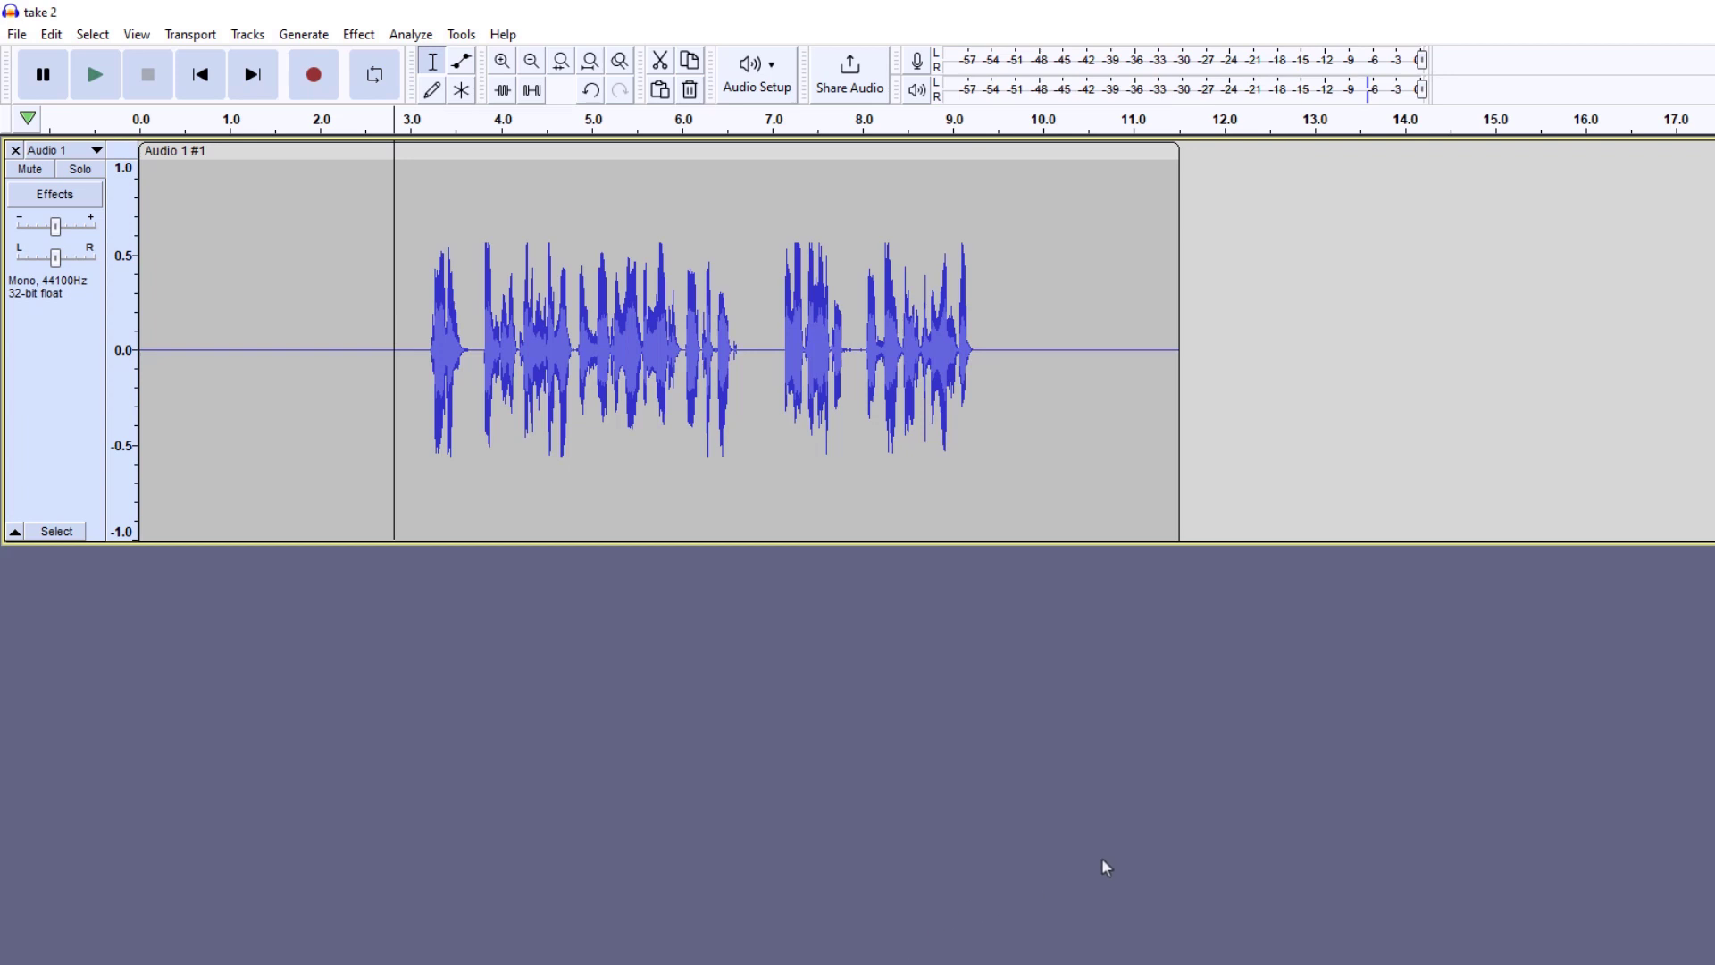